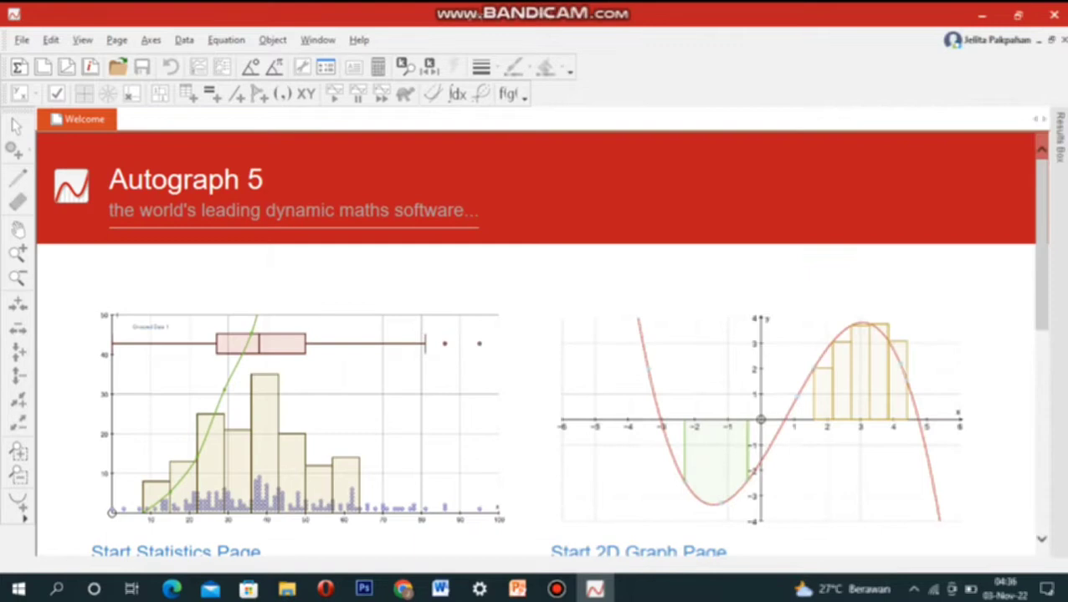
Start a new 2D graph page and plot the parabola y=-x^2+8x
scroll(540, 331, down, 2)
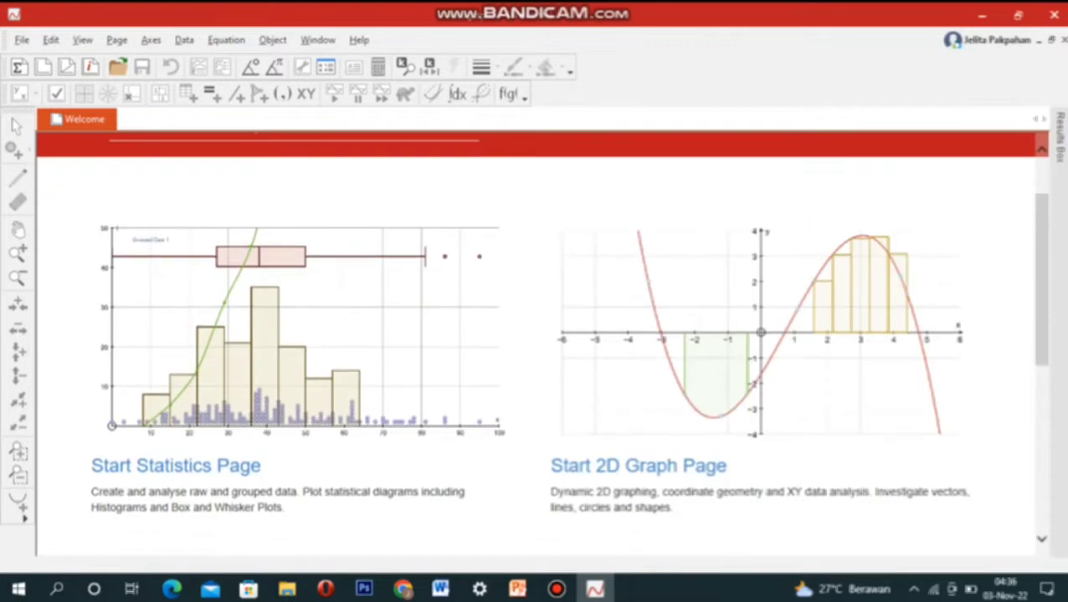
click(638, 466)
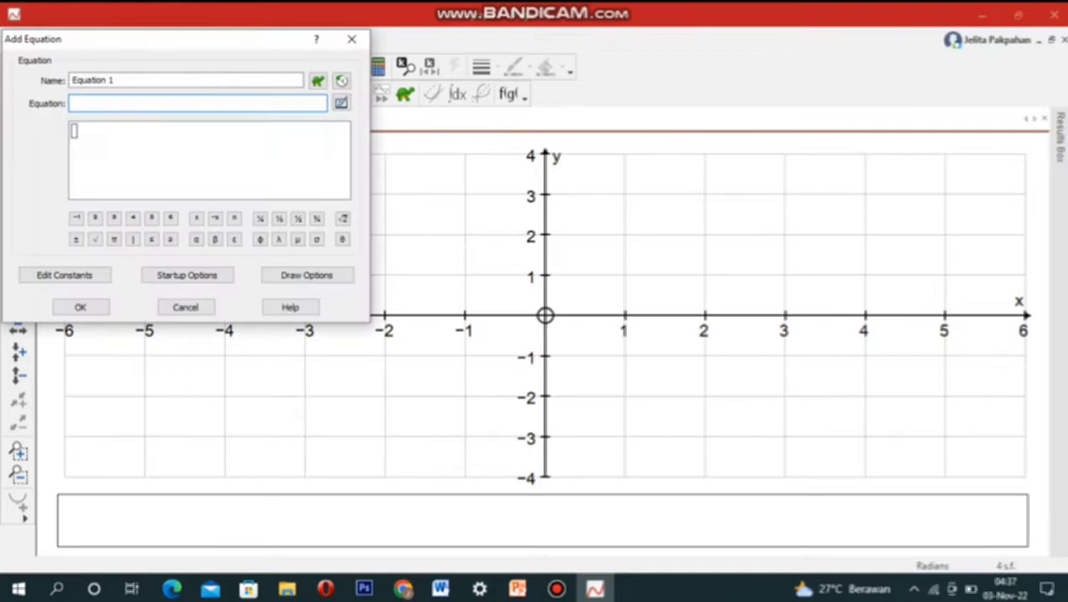
text(y=-x^)
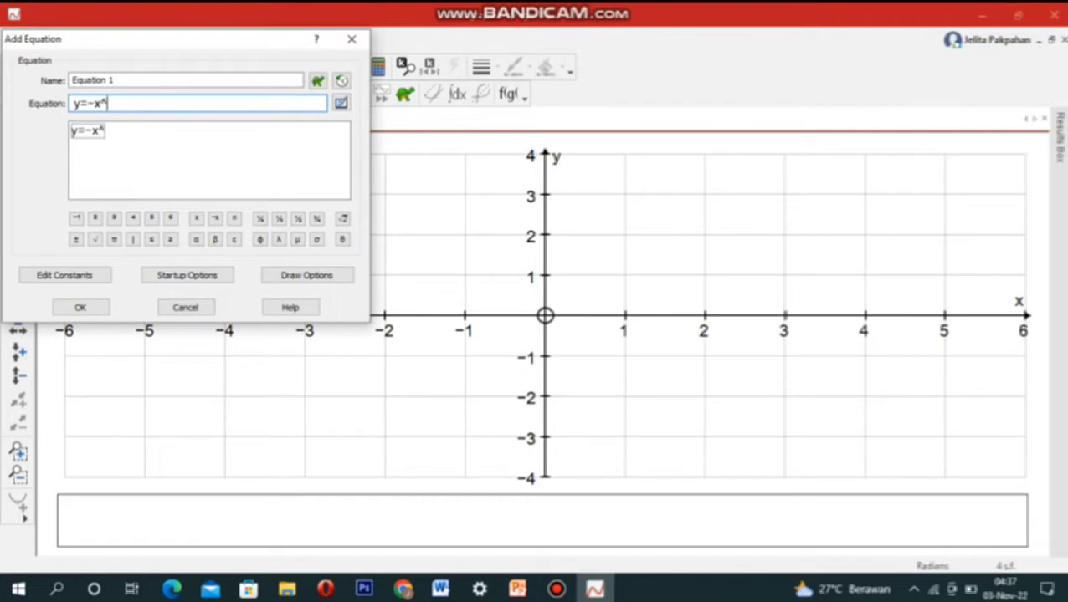
text(2+8x)
key(Escape)
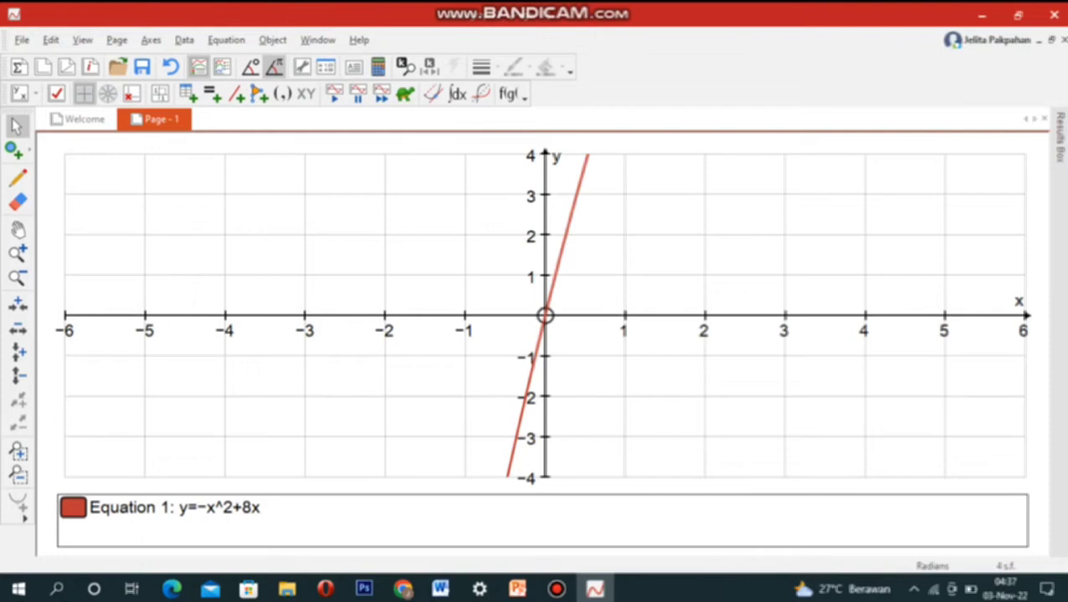
Add the lines y=6x-24 and y=0 to the graph as two further equations
scroll(481, 237, down, 5)
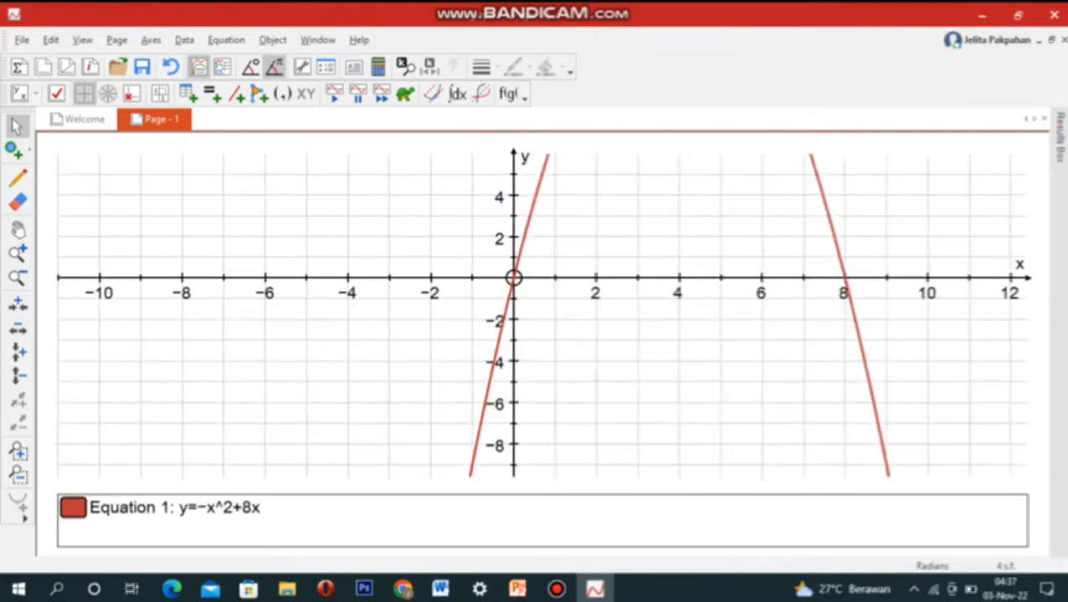
scroll(483, 240, down, 2)
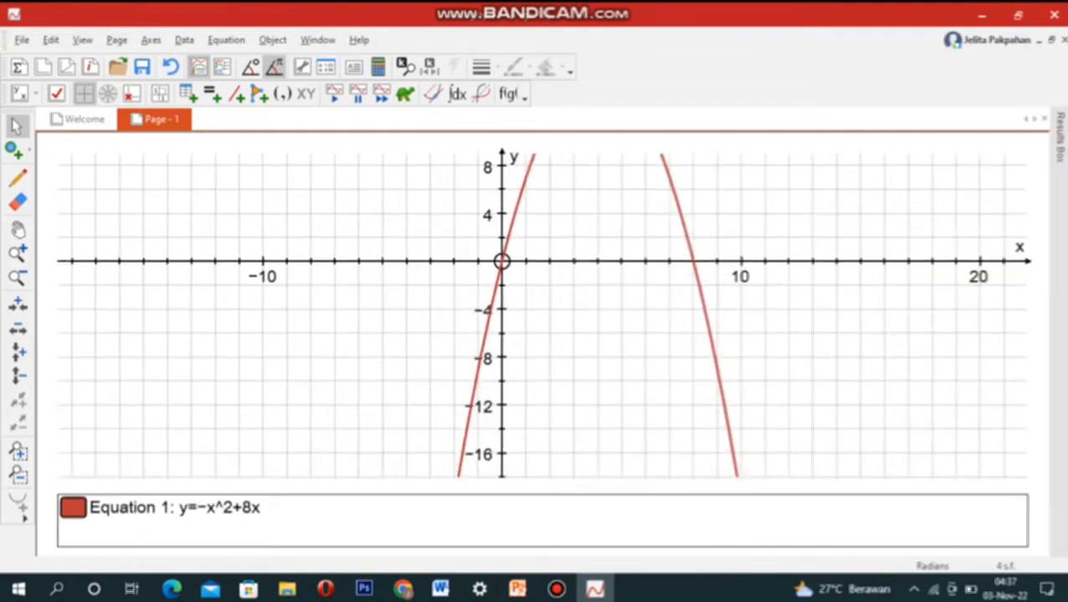
scroll(487, 251, down, 2)
scroll(492, 256, down, 2)
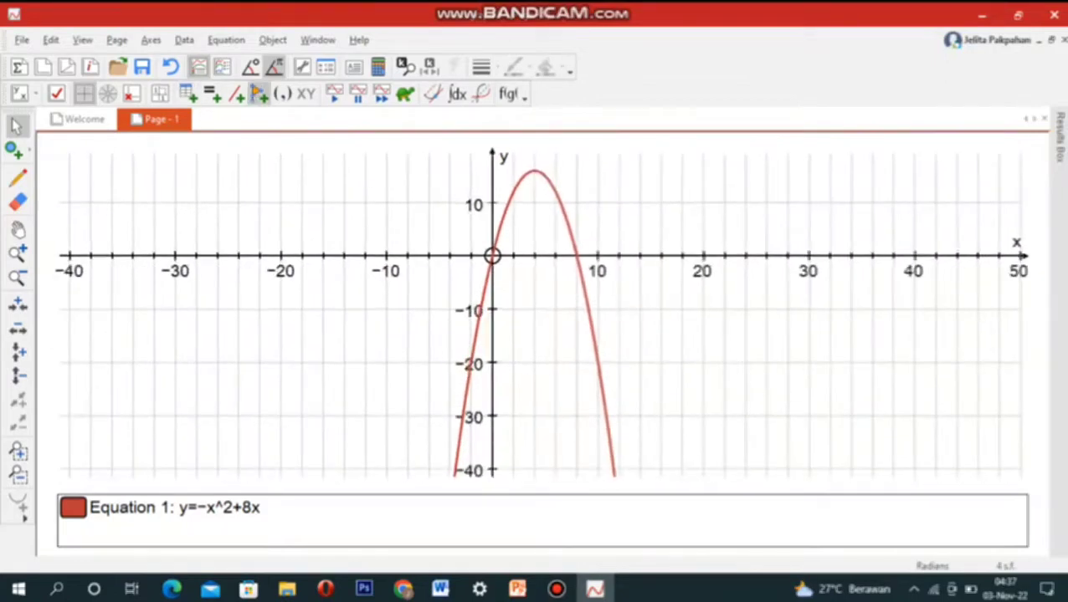
click(212, 94)
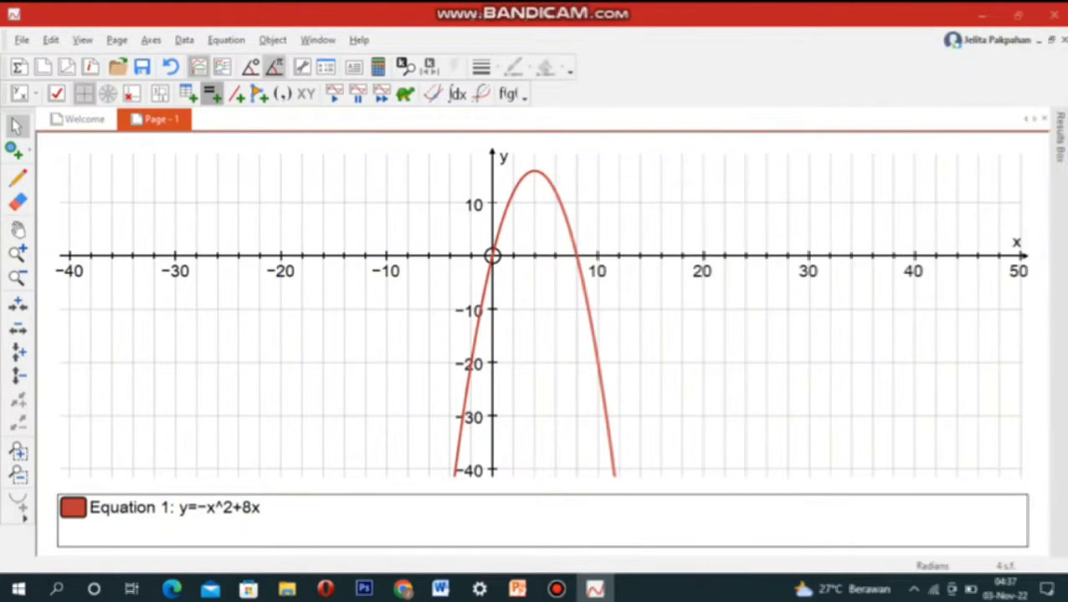
text(y=)
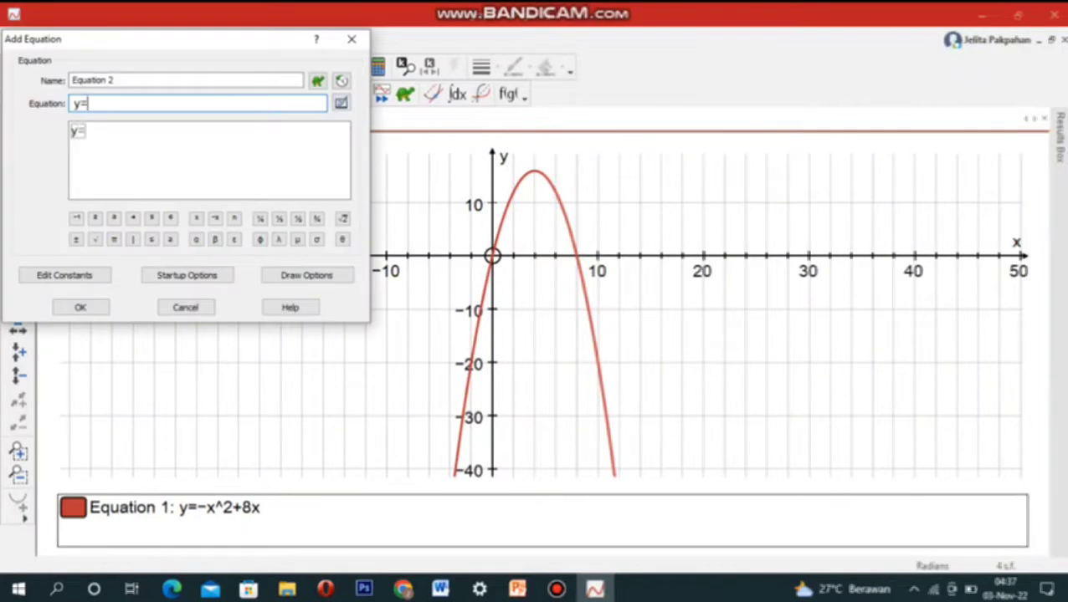
text(6x-24)
key(Return)
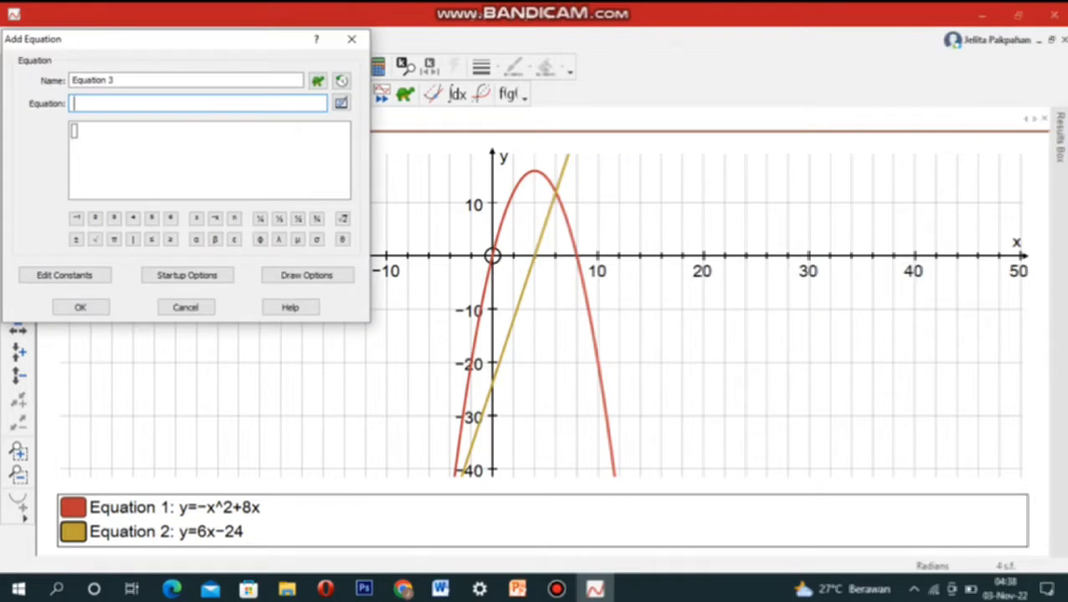
text(y=0)
key(Return)
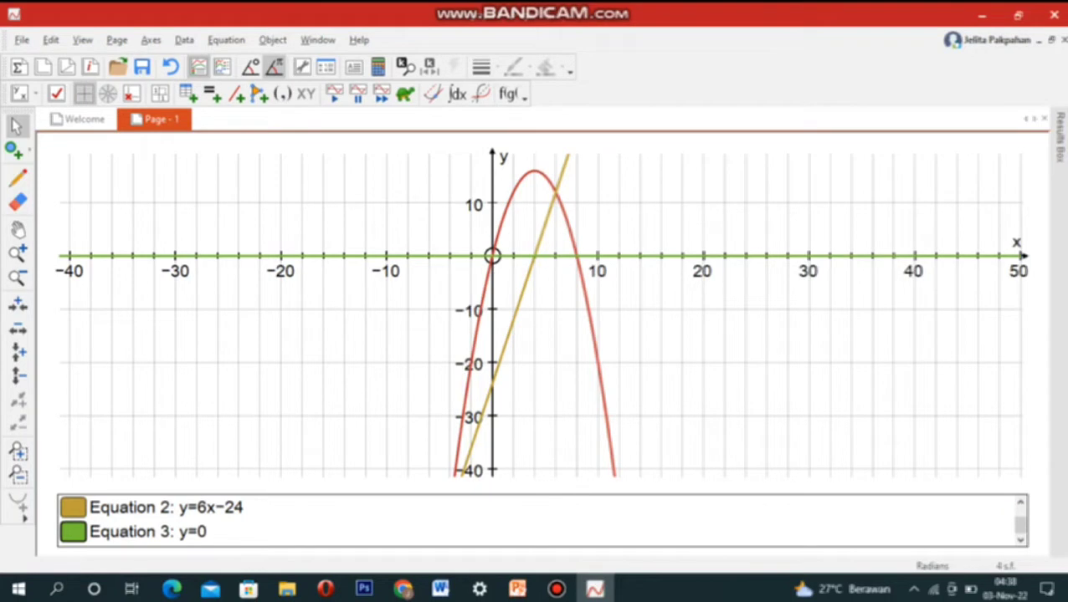
Create the intersection points of the parabola and the line y=0 with Solve f(x)=g(x)
click(587, 304)
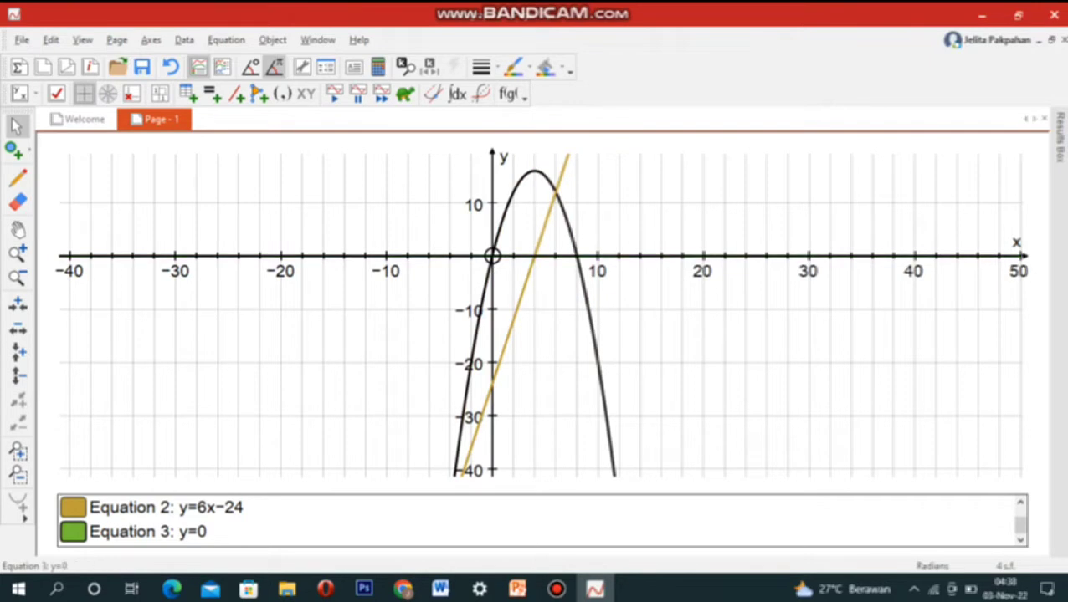
right_click(502, 256)
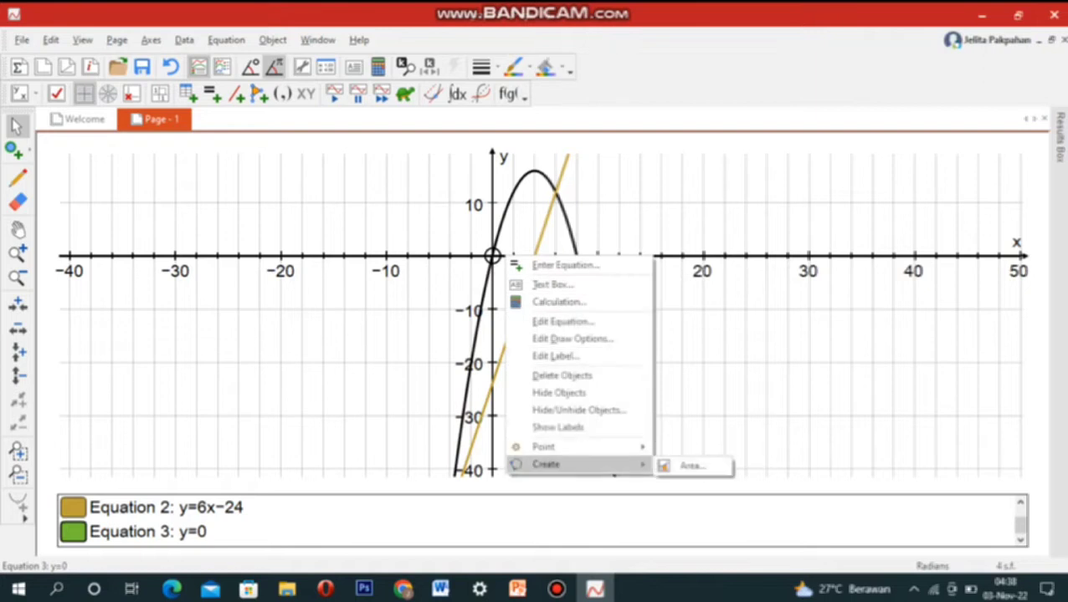
mouse_move(544, 447)
click(710, 449)
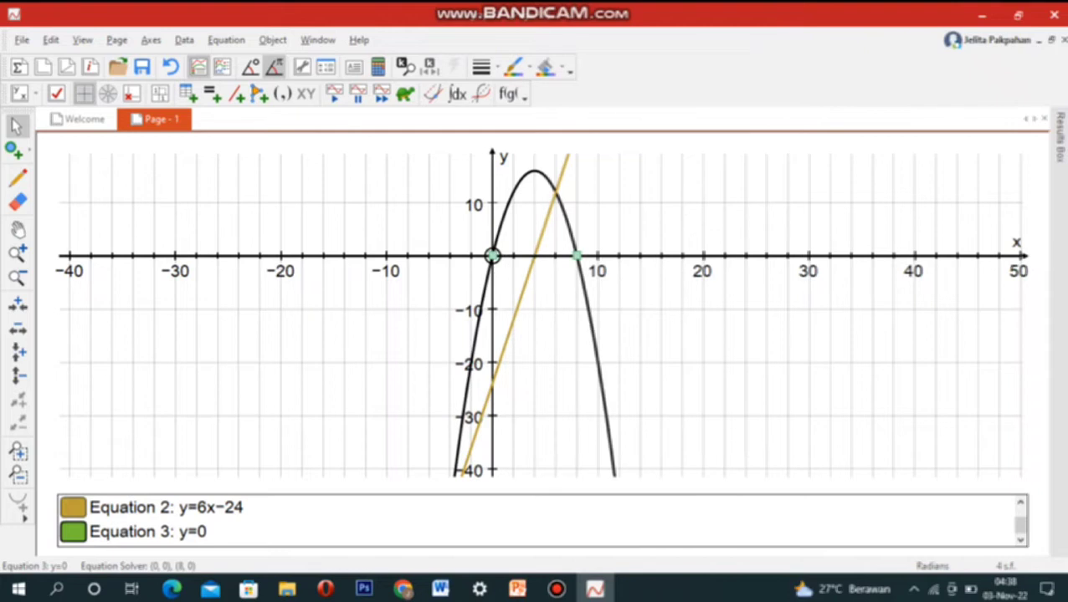
key(Escape)
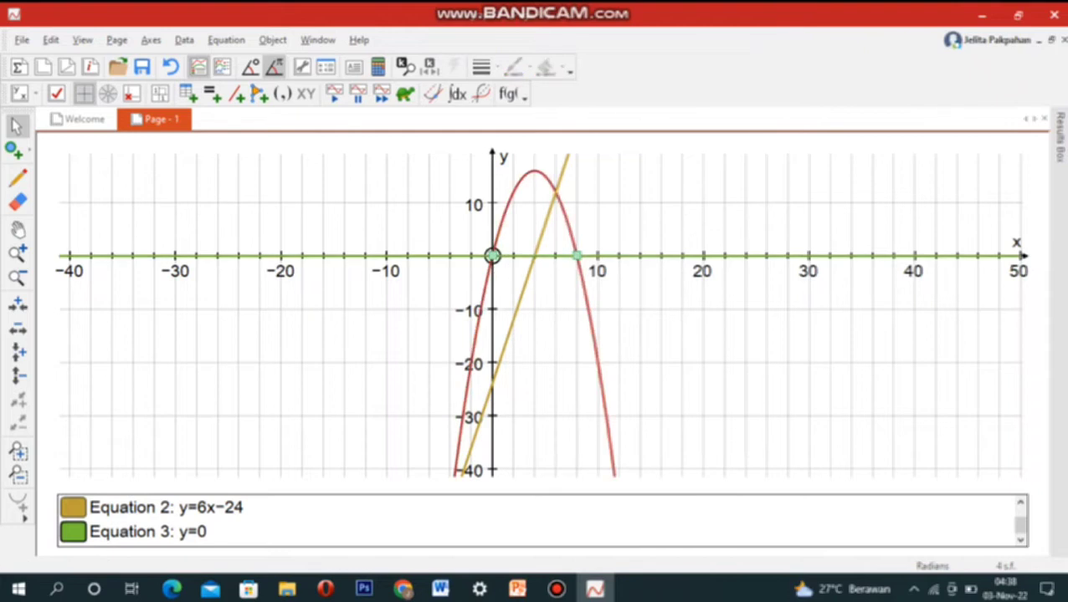
Add a text box headed "Titik 1:" for the parabola's intersections with y=0, placed just left of the y-axis above the x-axis
click(576, 255)
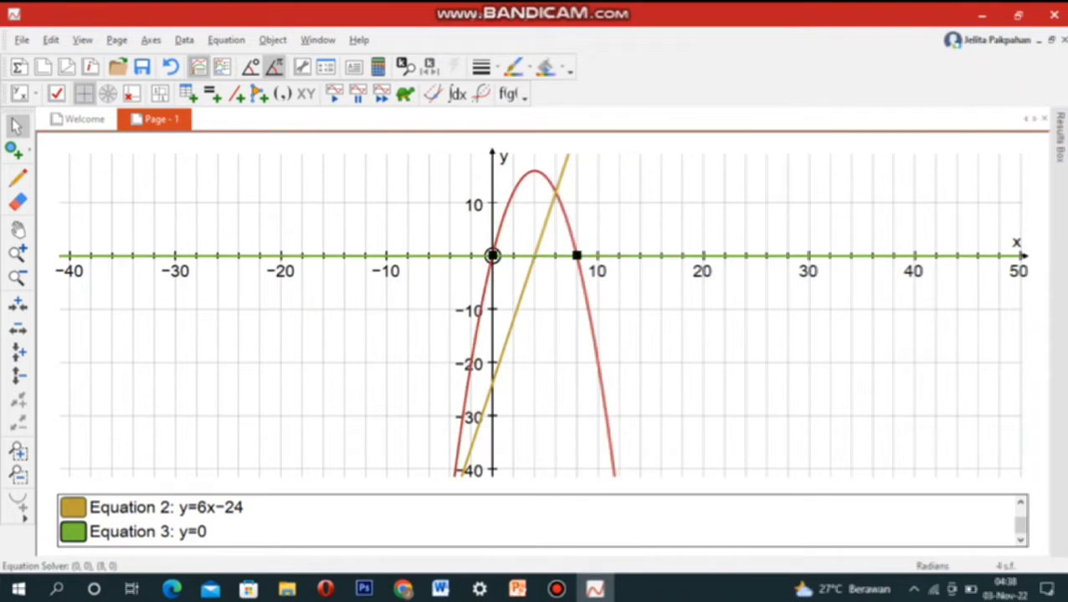
right_click(492, 255)
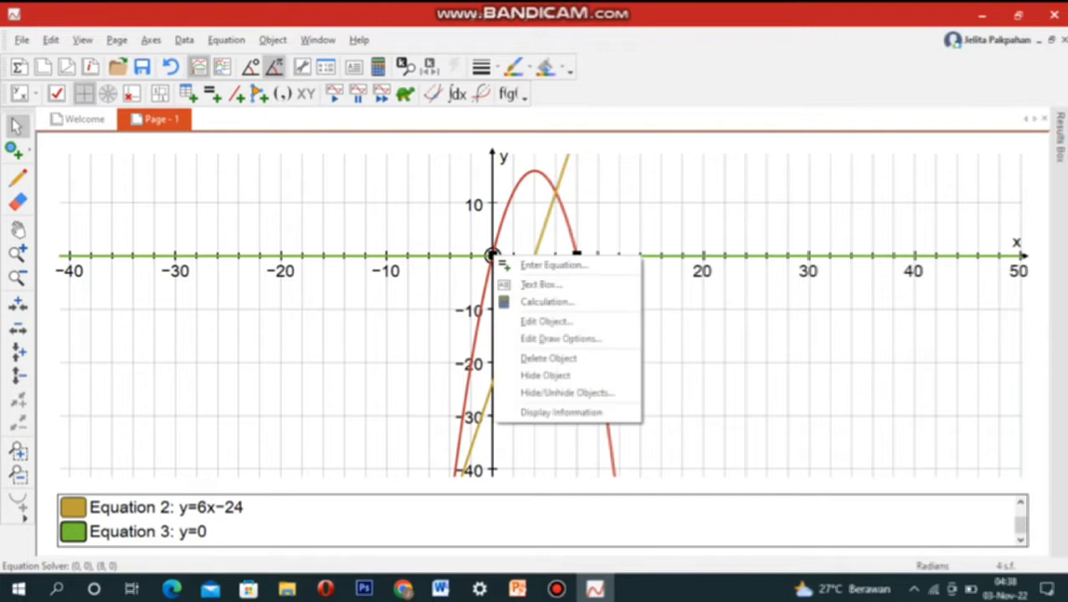
key(Escape)
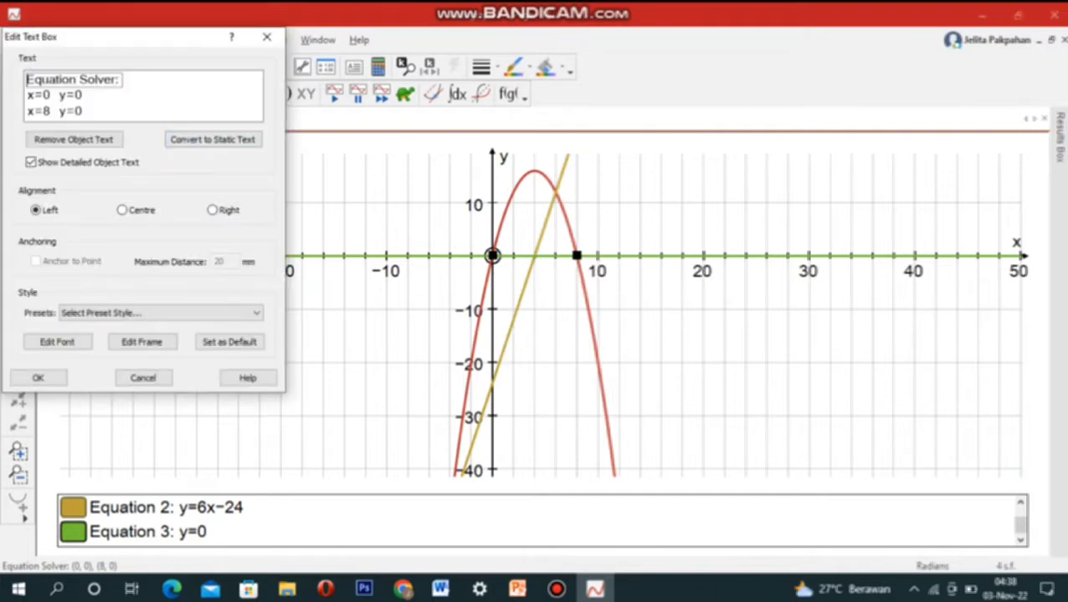
drag(112, 80, 27, 80)
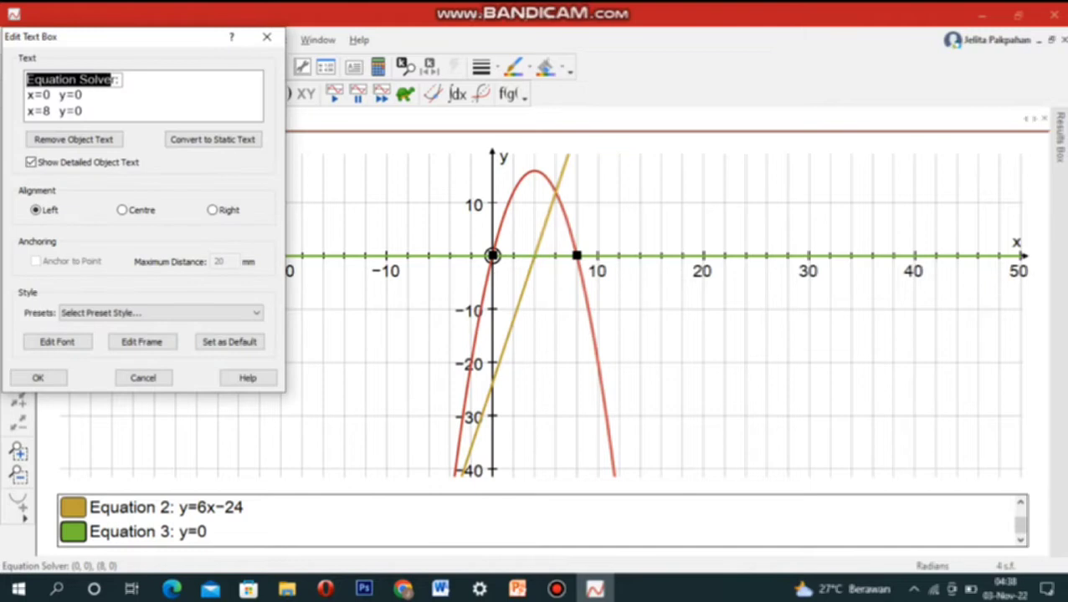
text(Titik 1)
key(Return)
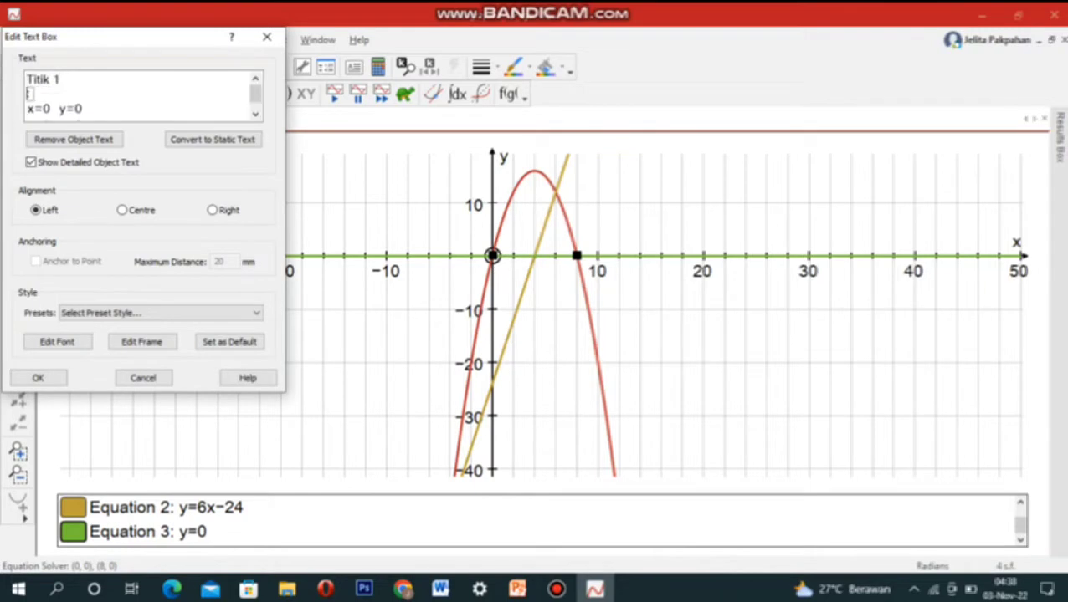
key(BackSpace)
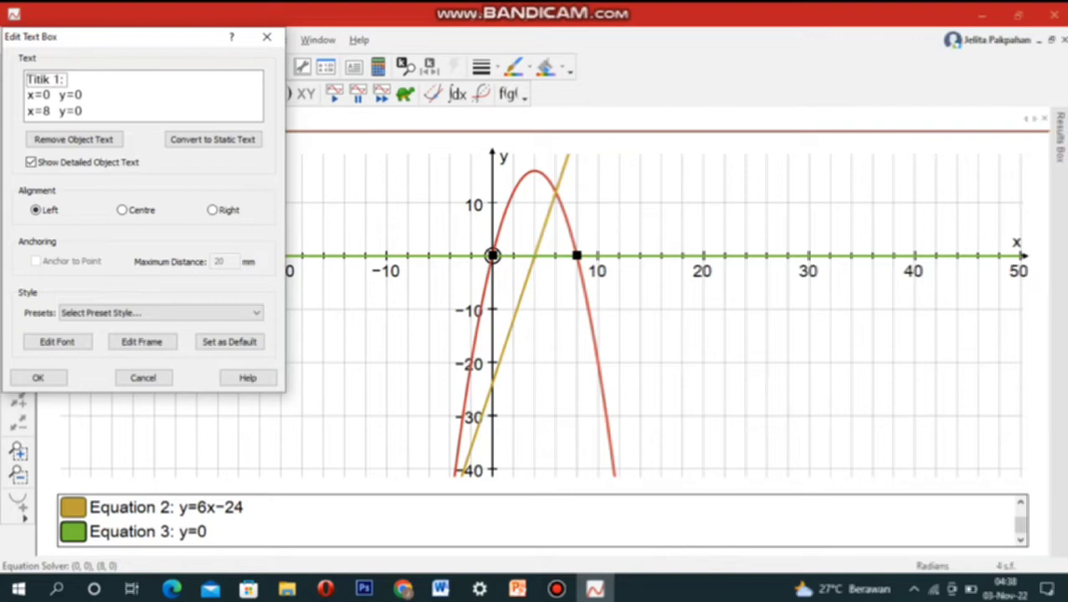
click(38, 377)
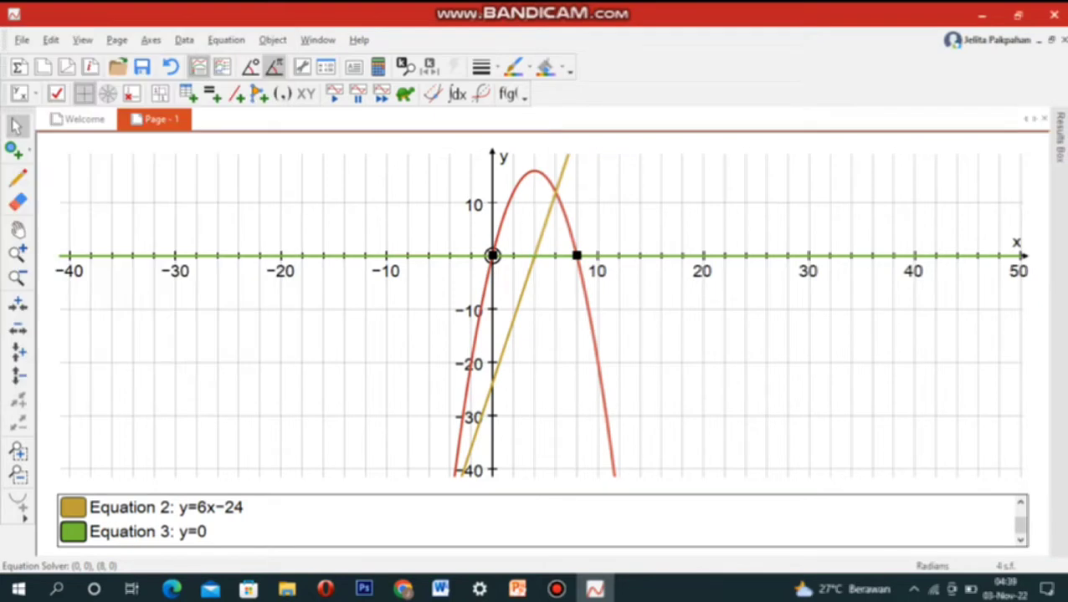
drag(542, 318, 430, 210)
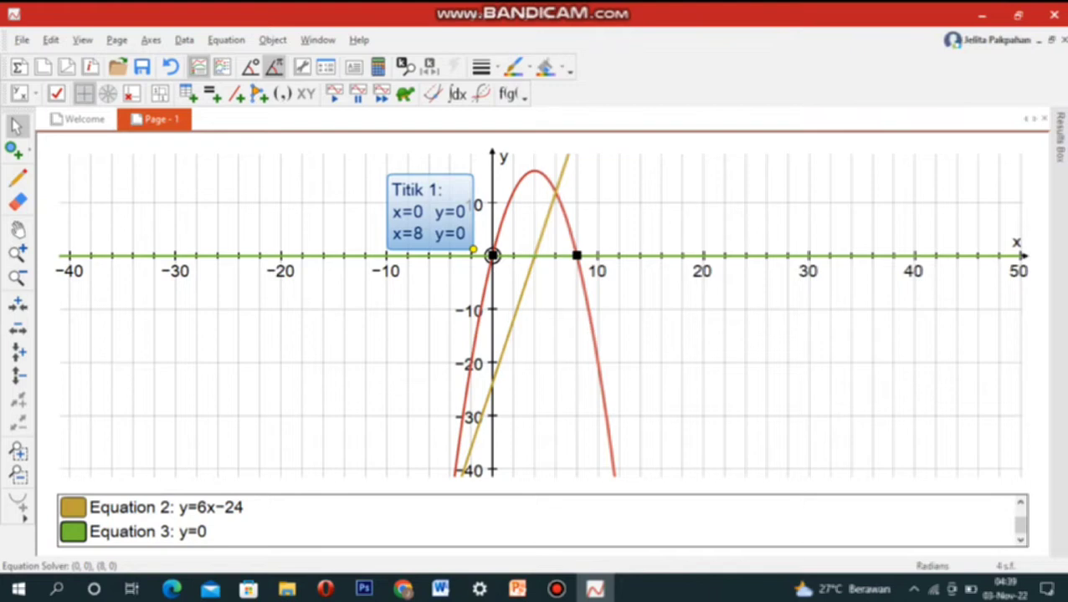
click(515, 312)
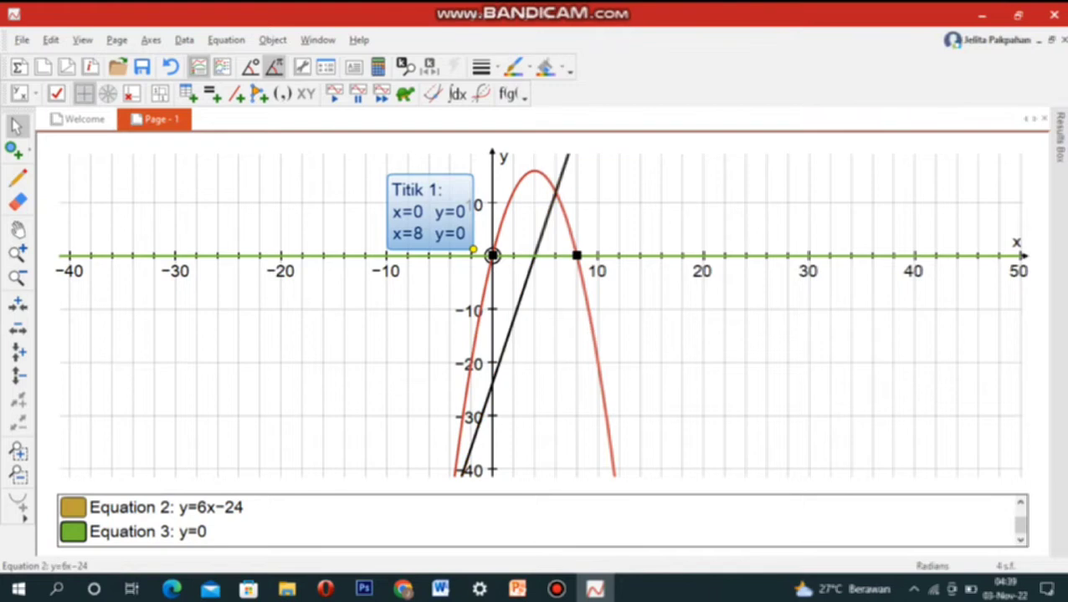
click(491, 255)
click(517, 307)
shift+click(541, 174)
right_click(543, 177)
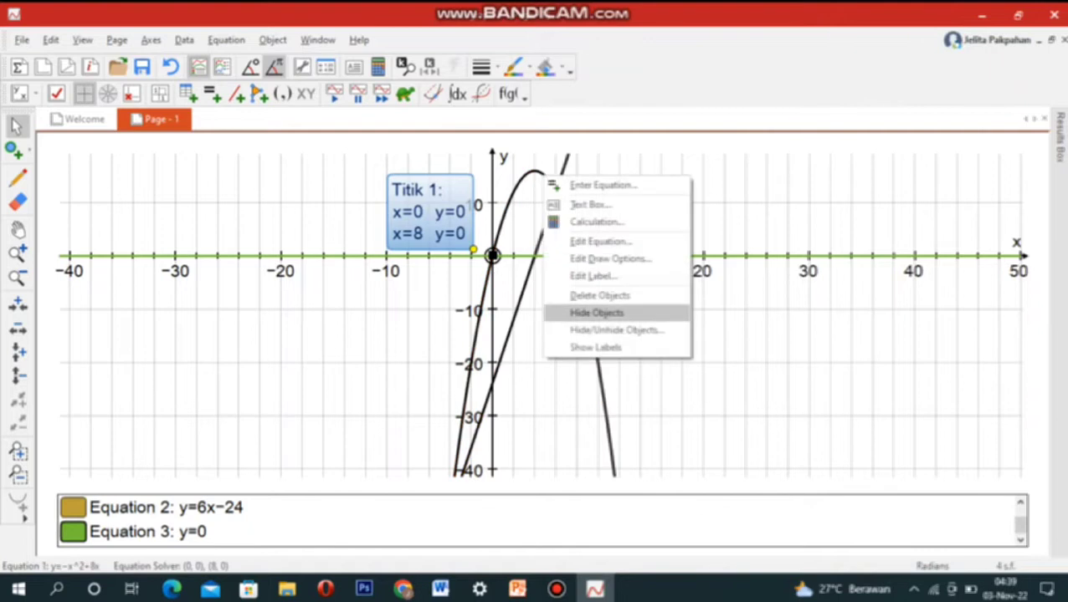
key(Escape)
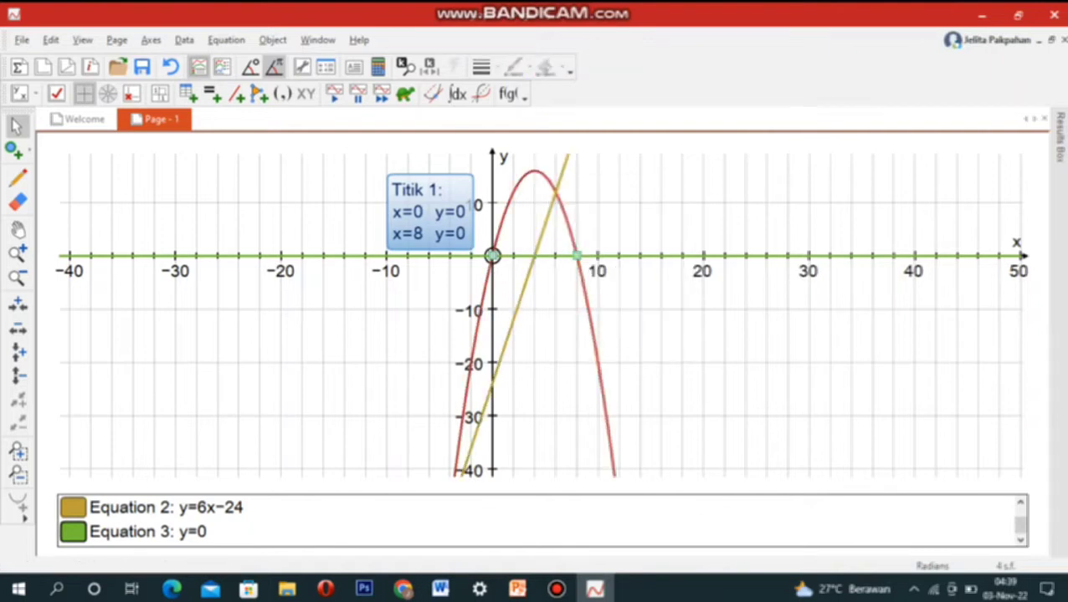
Create the intersection points of the parabola and the line y=6x-24 with Solve f(x)=g(x)
click(543, 174)
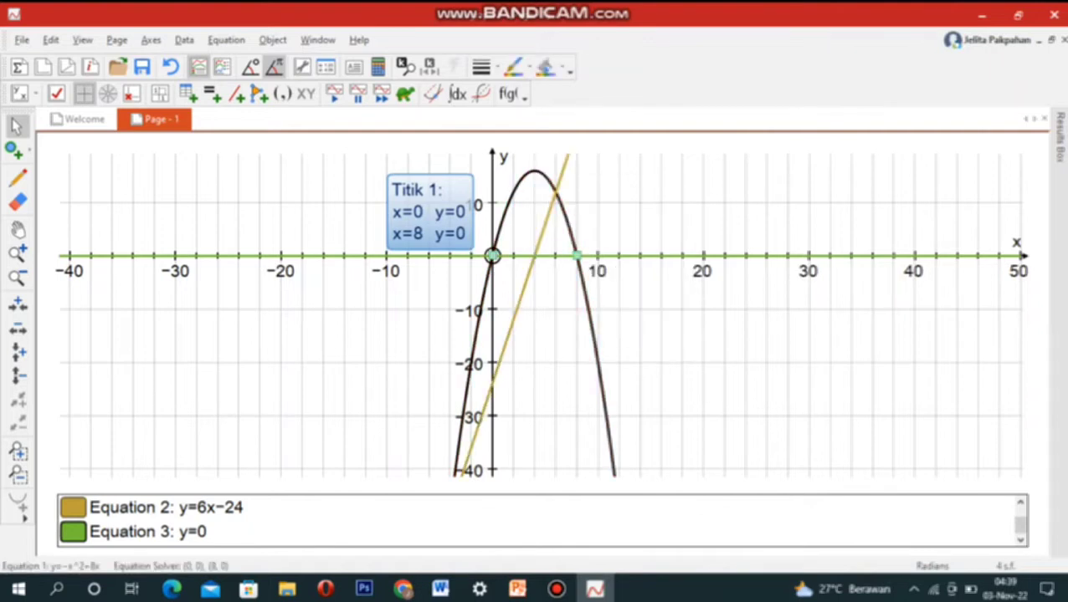
shift+click(548, 214)
right_click(548, 214)
mouse_move(586, 404)
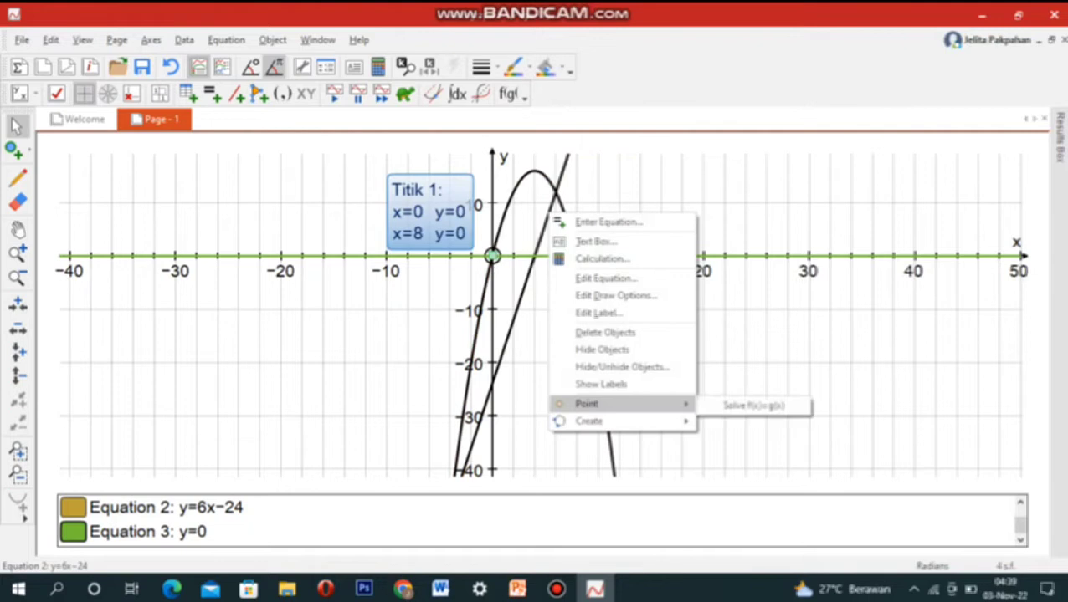
click(753, 405)
key(Escape)
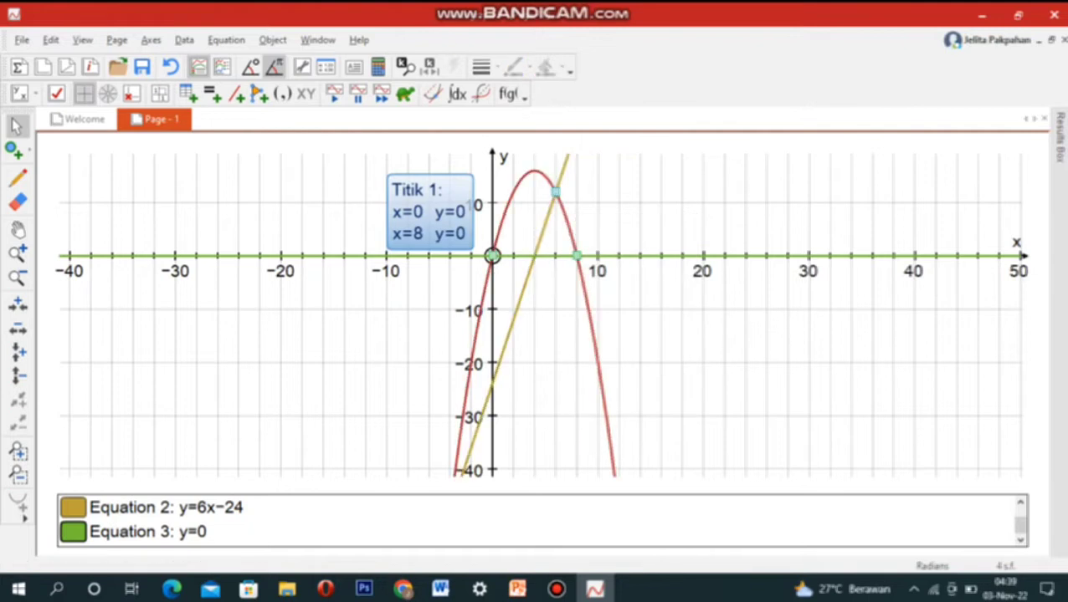
Add a text box headed "Titik 2:" for the intersections of the parabola and the line y=6x-24
click(554, 193)
right_click(555, 193)
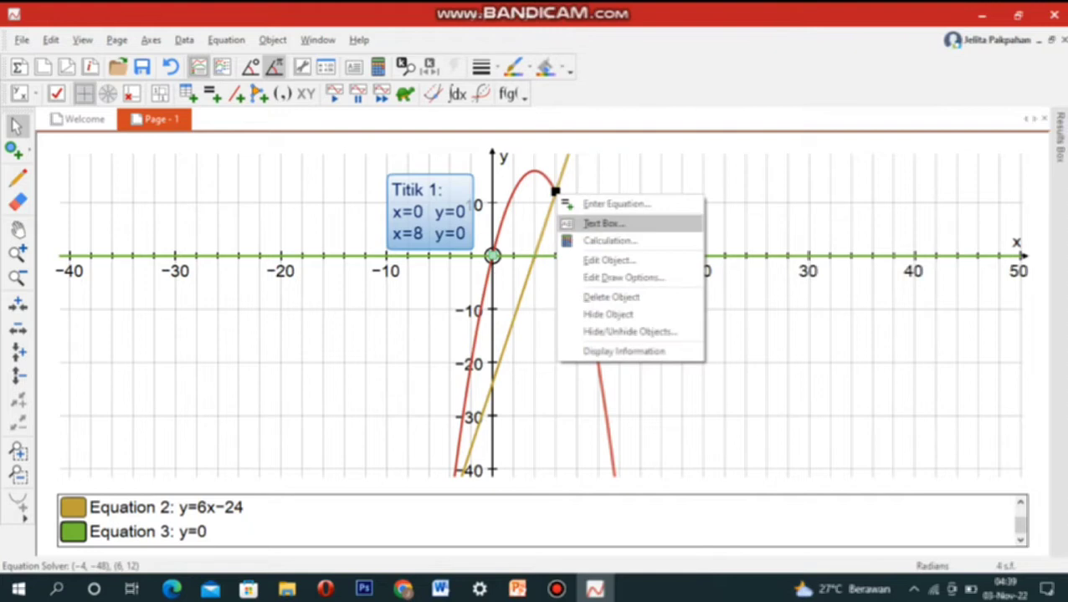
click(602, 224)
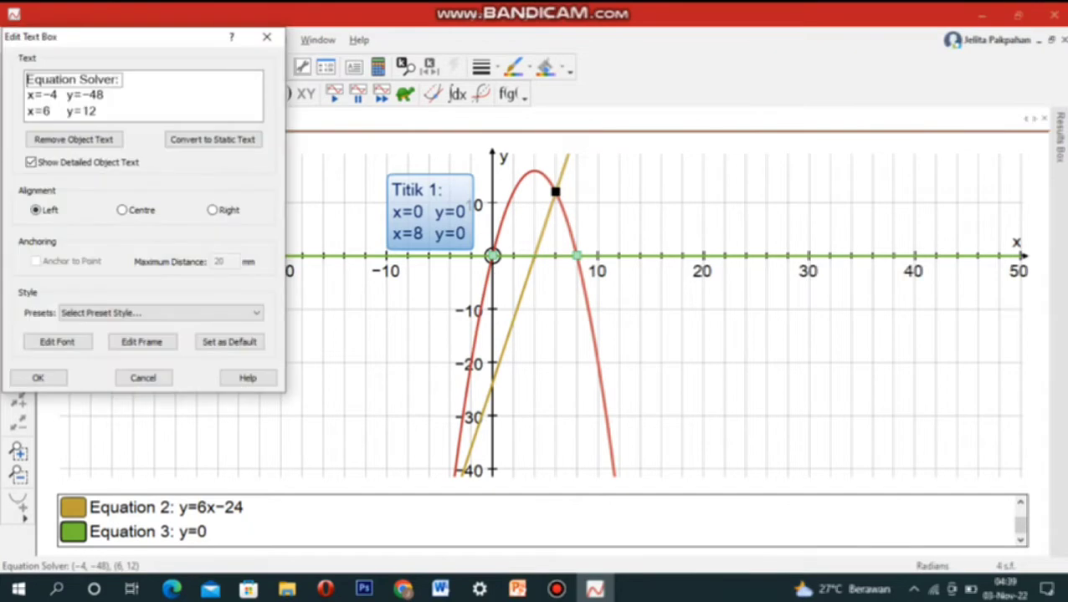
drag(122, 80, 27, 80)
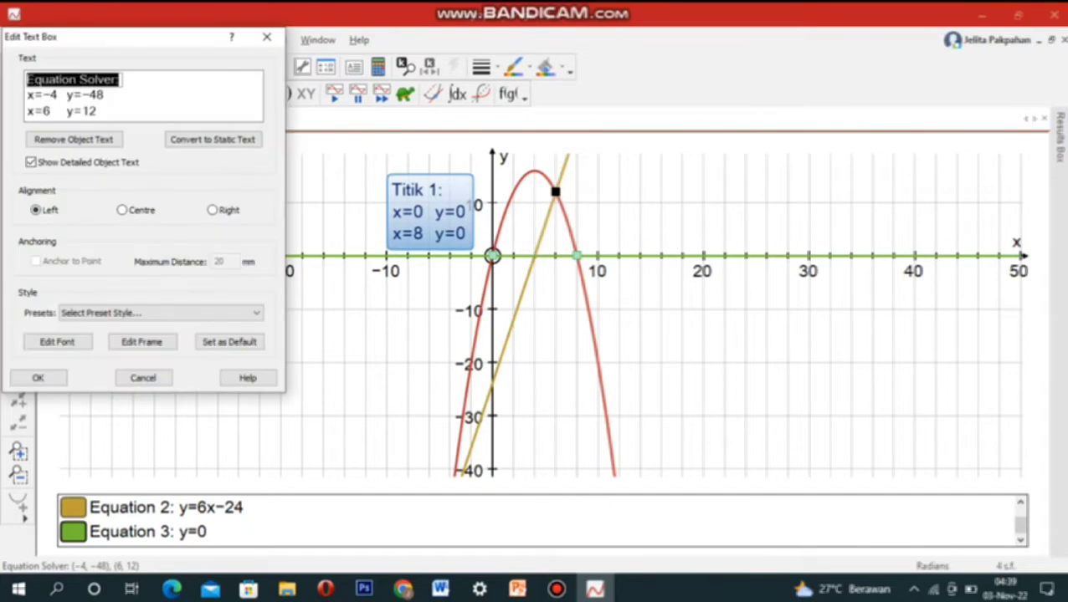
text(T)
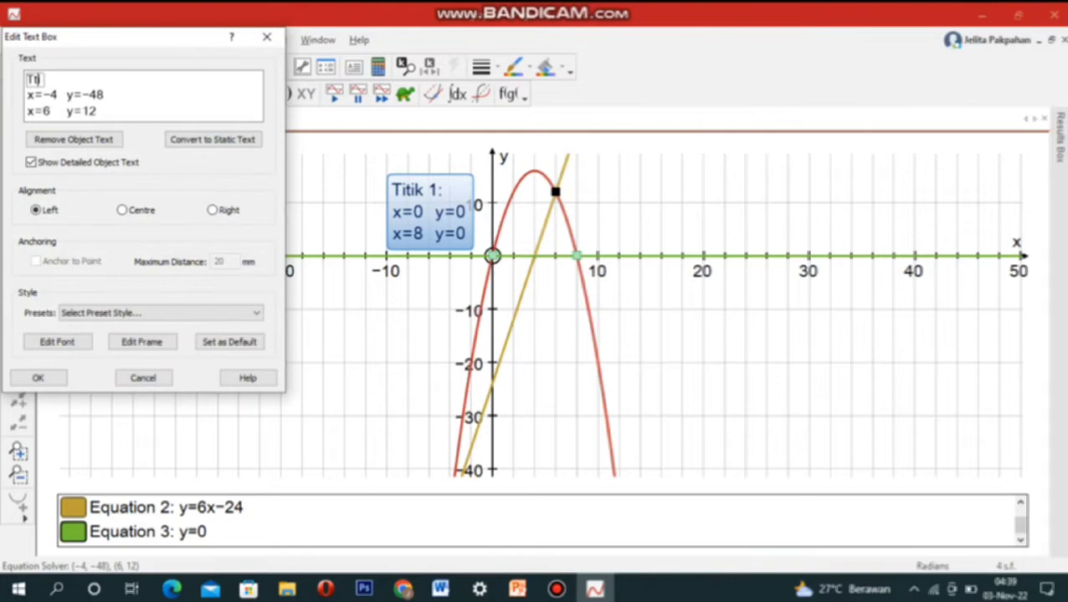
text(itik 2:)
key(Return)
key(BackSpace)
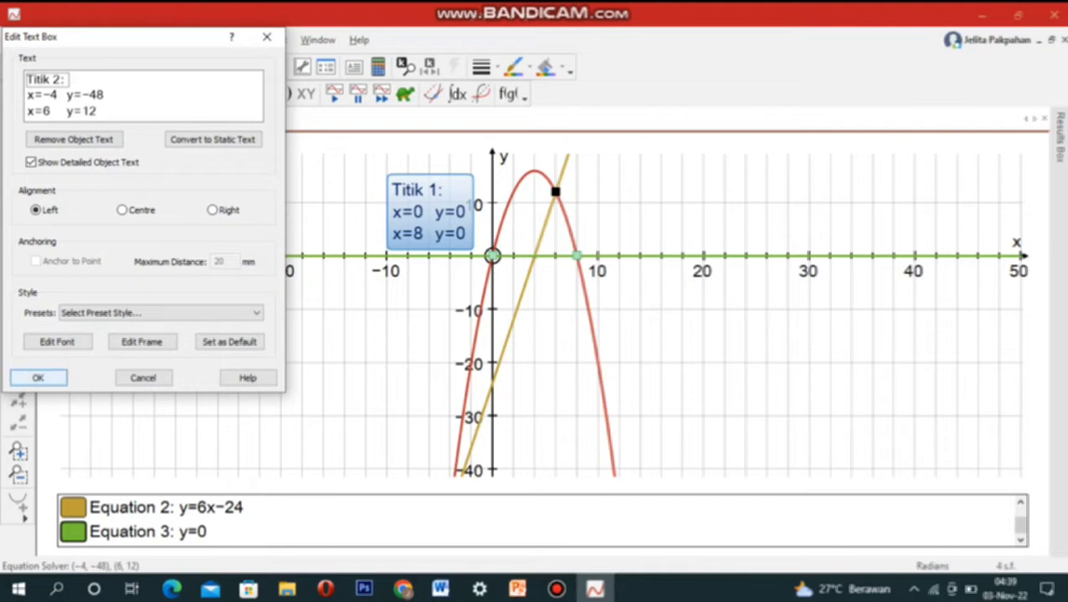
click(38, 378)
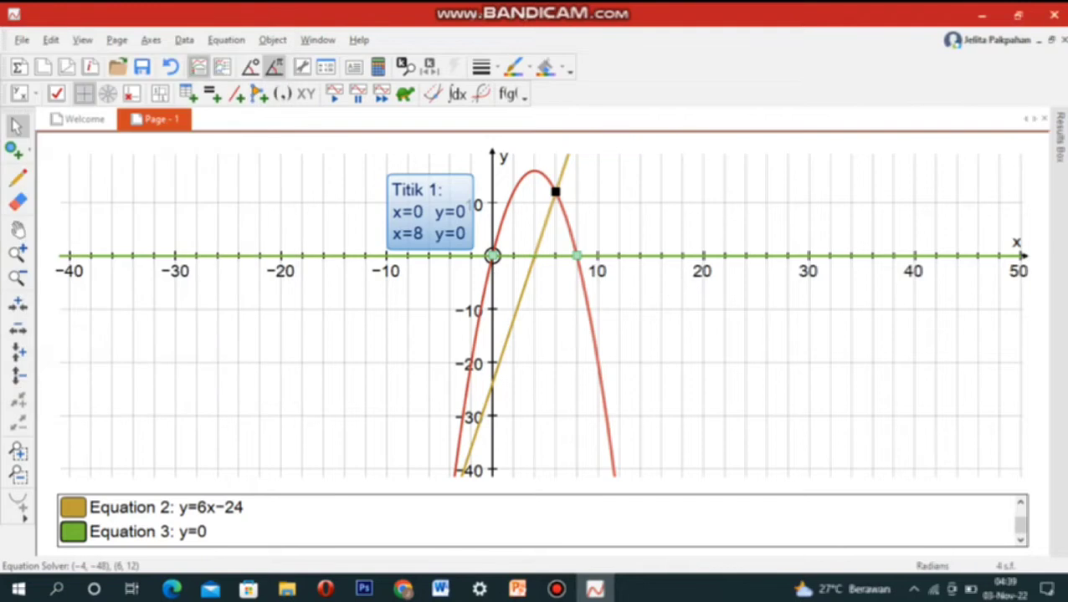
Move the "Titik 2:" text box just beside the intersection point at (6, 12), above the x-axis
drag(540, 316, 633, 199)
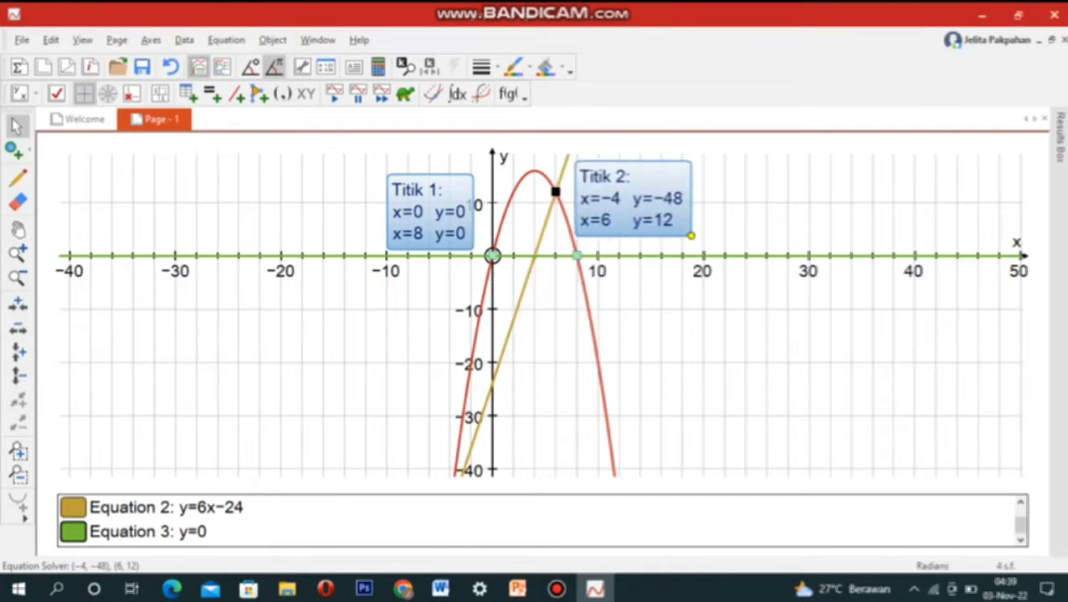
click(576, 256)
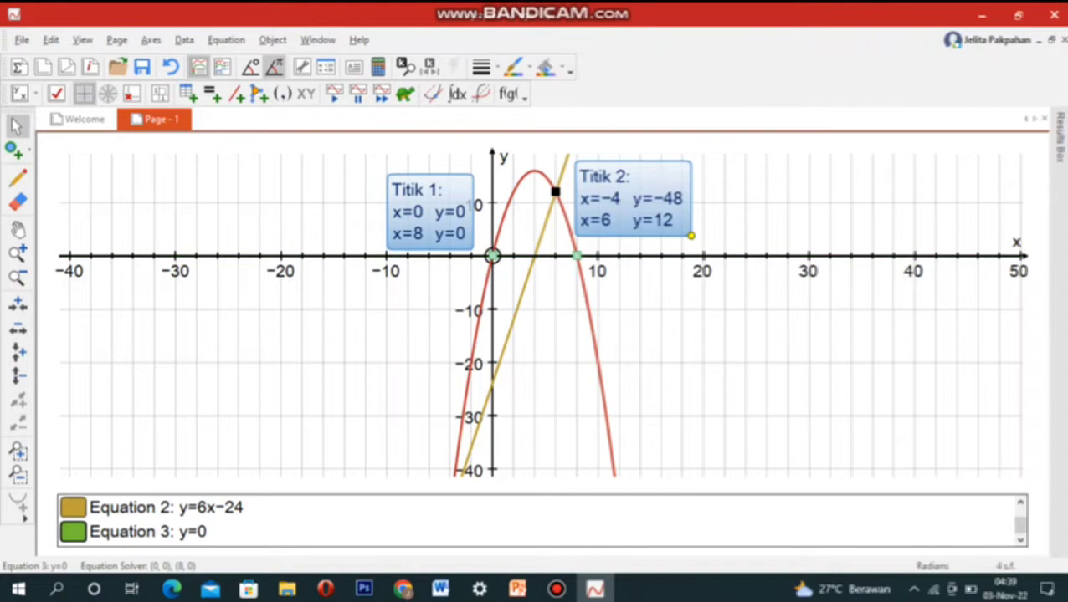
click(536, 249)
right_click(537, 250)
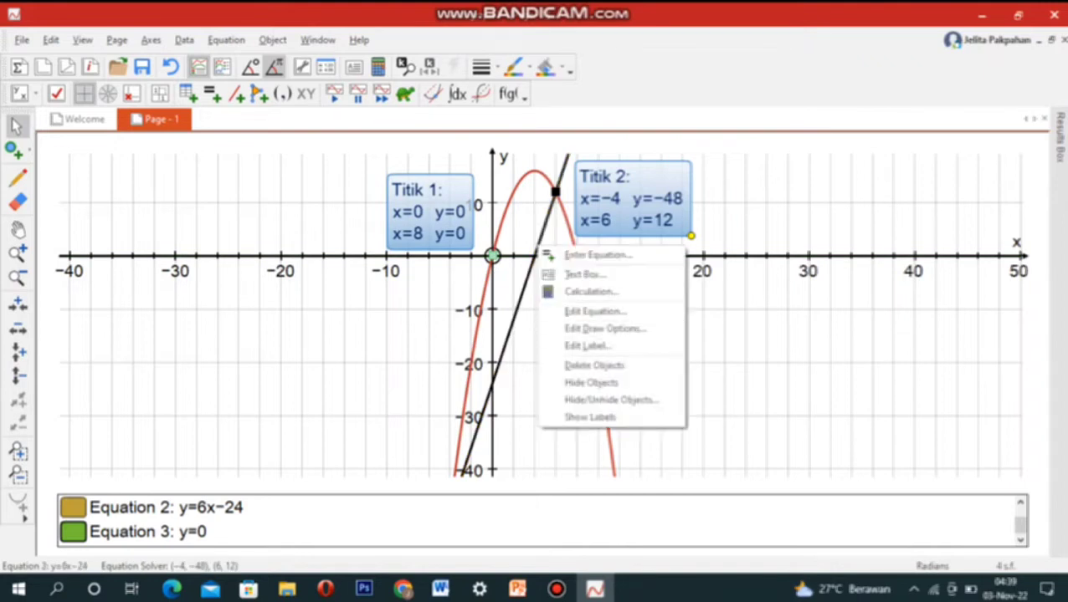
click(591, 382)
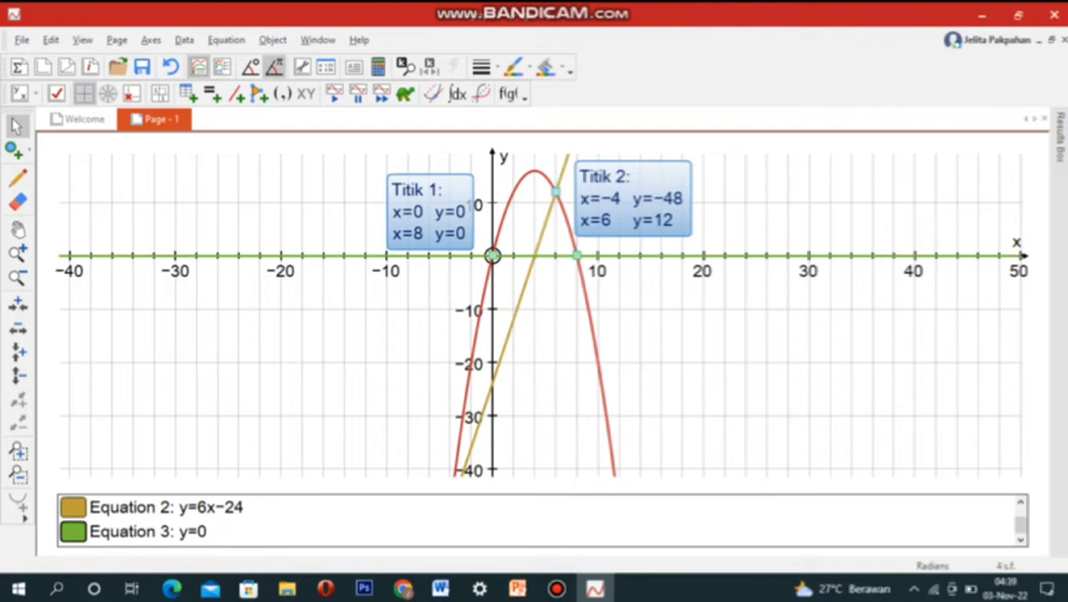
click(536, 249)
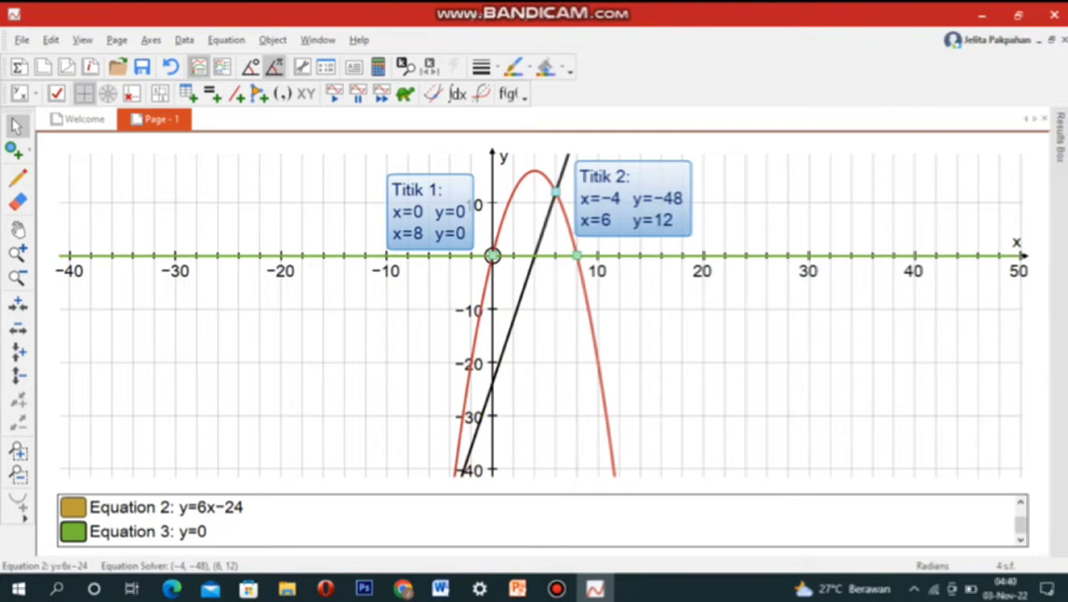
key(Escape)
click(492, 255)
key(Escape)
click(532, 263)
key(Escape)
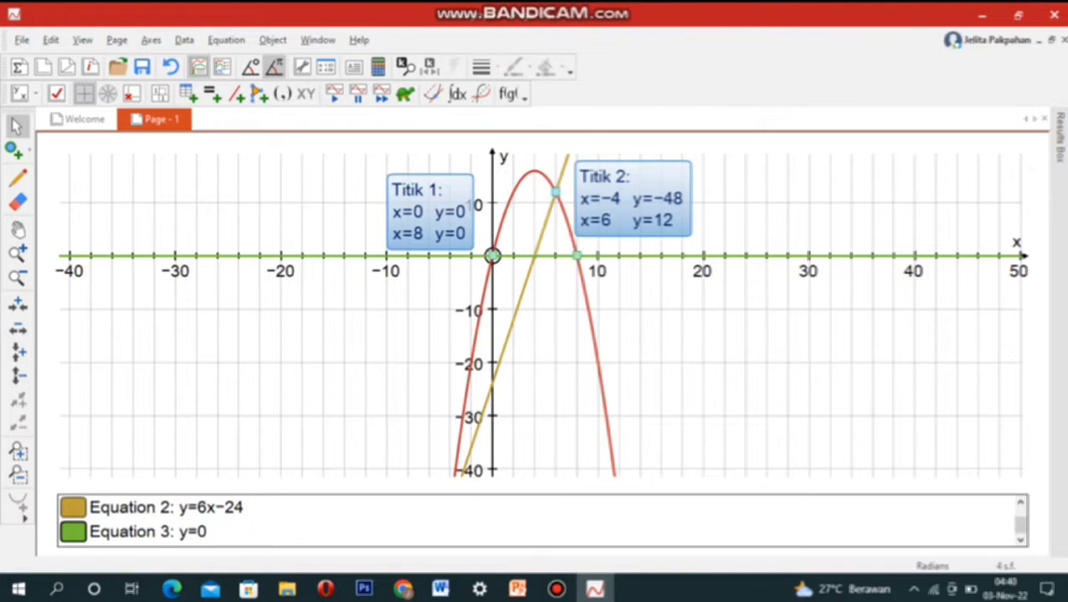
Create the intersection point of the lines y=0 and y=6x-24 with Solve f(x)=g(x)
click(492, 255)
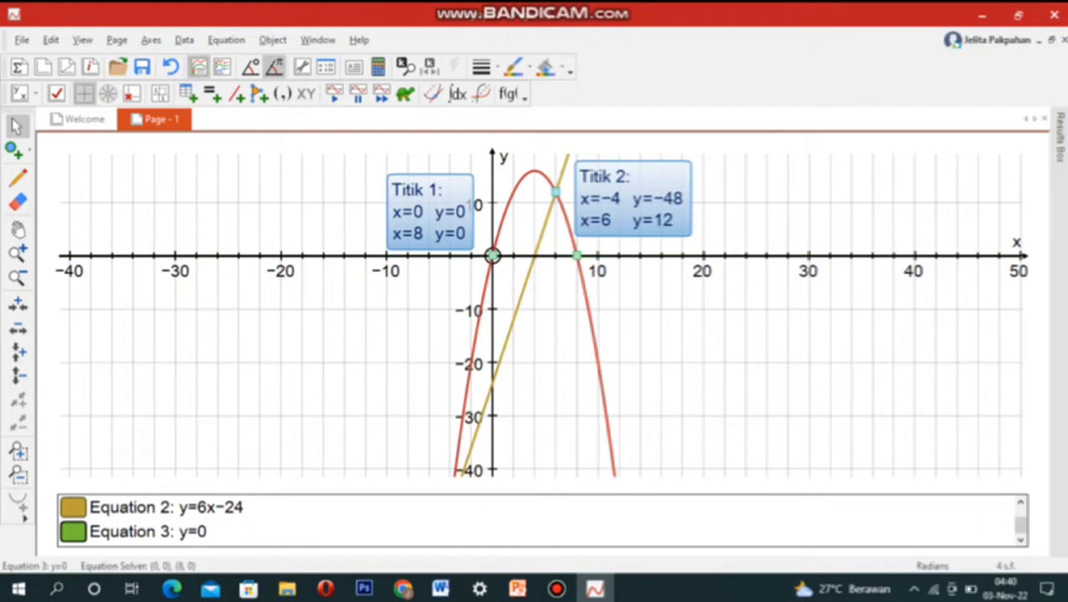
shift+click(538, 243)
right_click(540, 251)
mouse_move(586, 438)
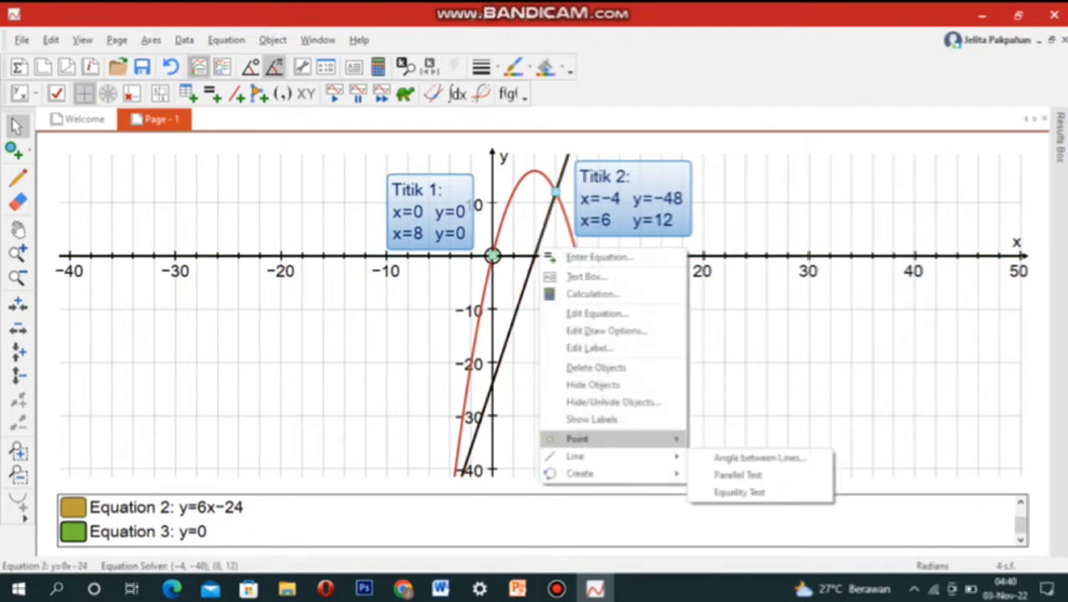
click(743, 440)
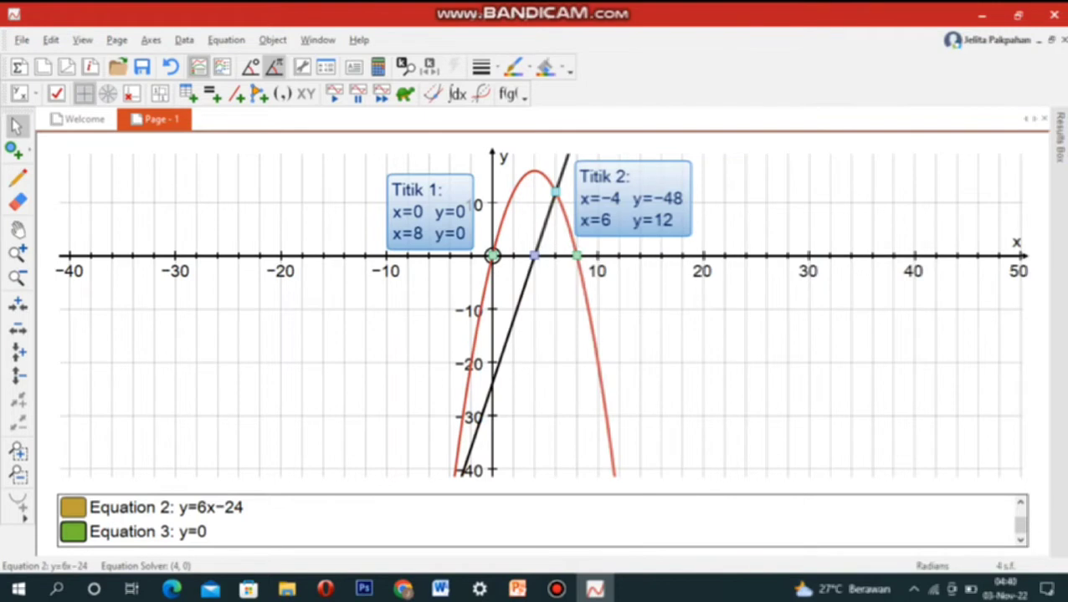
key(Escape)
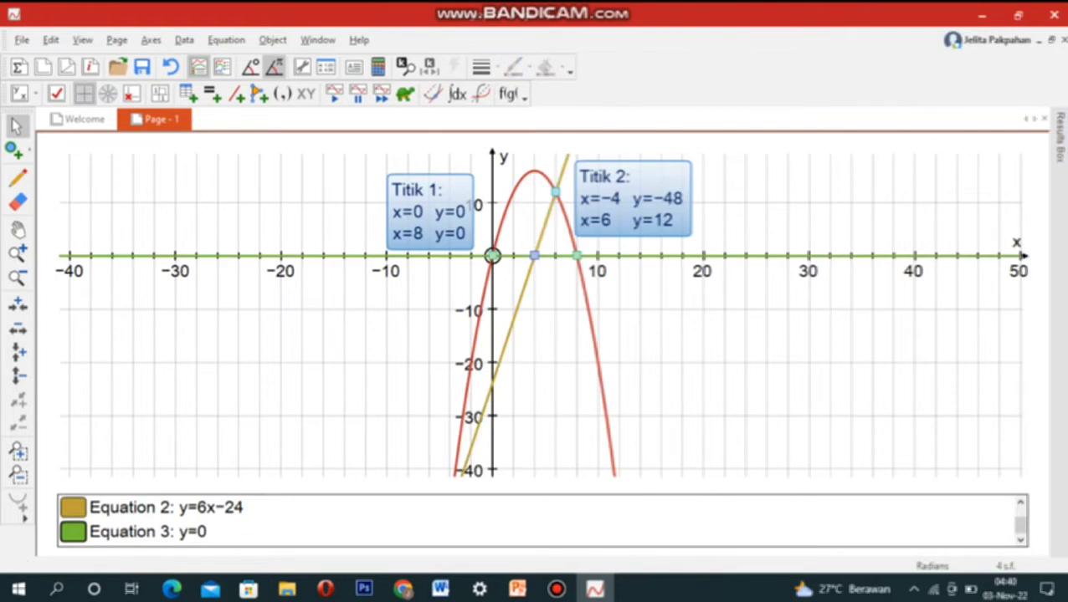
Add a text box headed "Titik 3:" for the intersection of y=6x-24 and y=0, placed just below that point
click(534, 255)
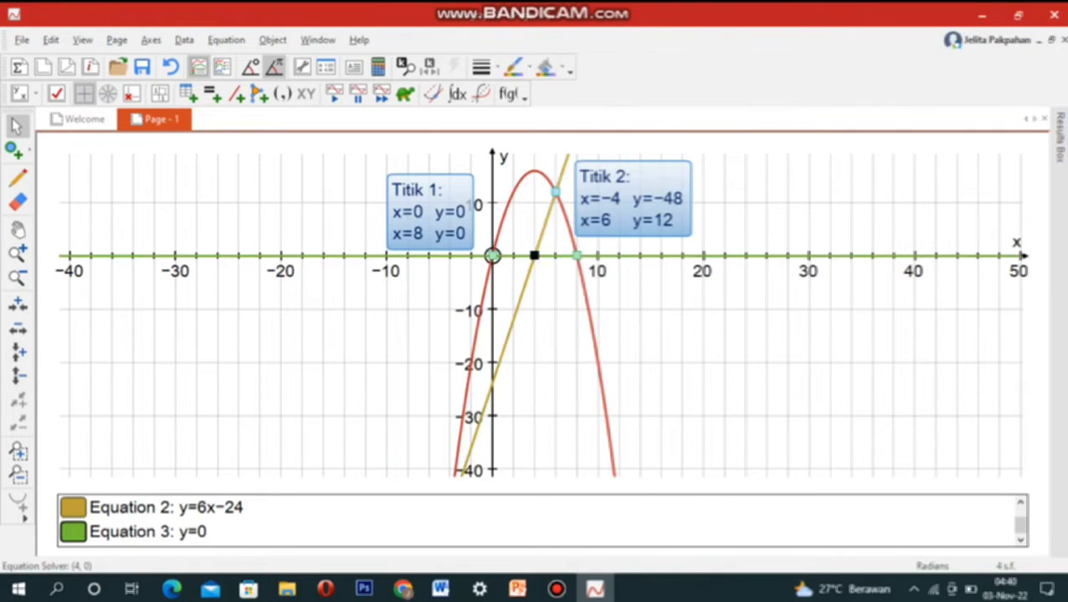
right_click(534, 256)
click(579, 283)
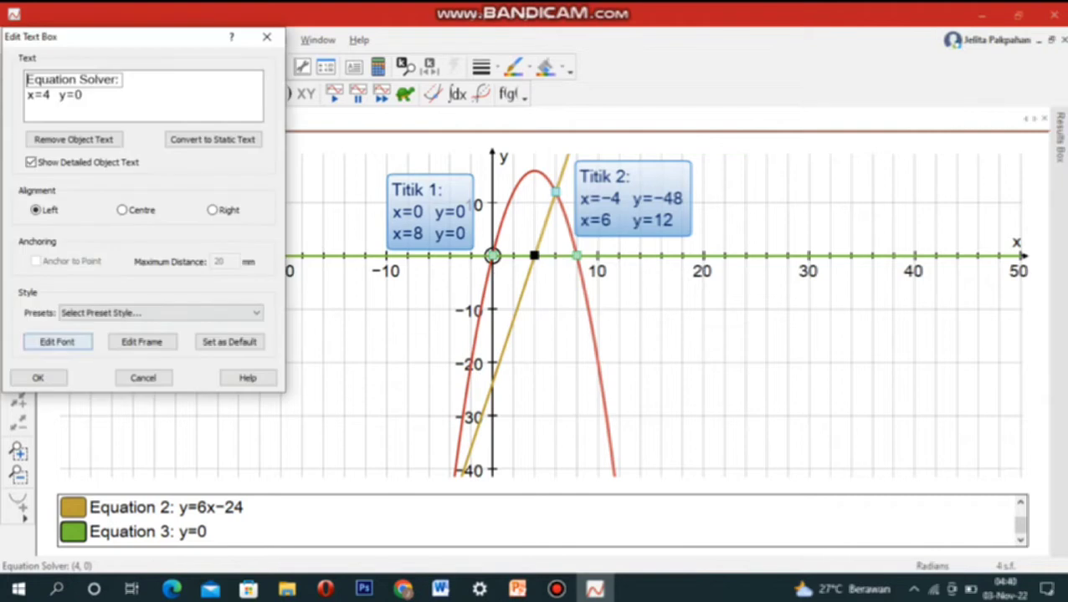
drag(118, 80, 27, 80)
text(Titik)
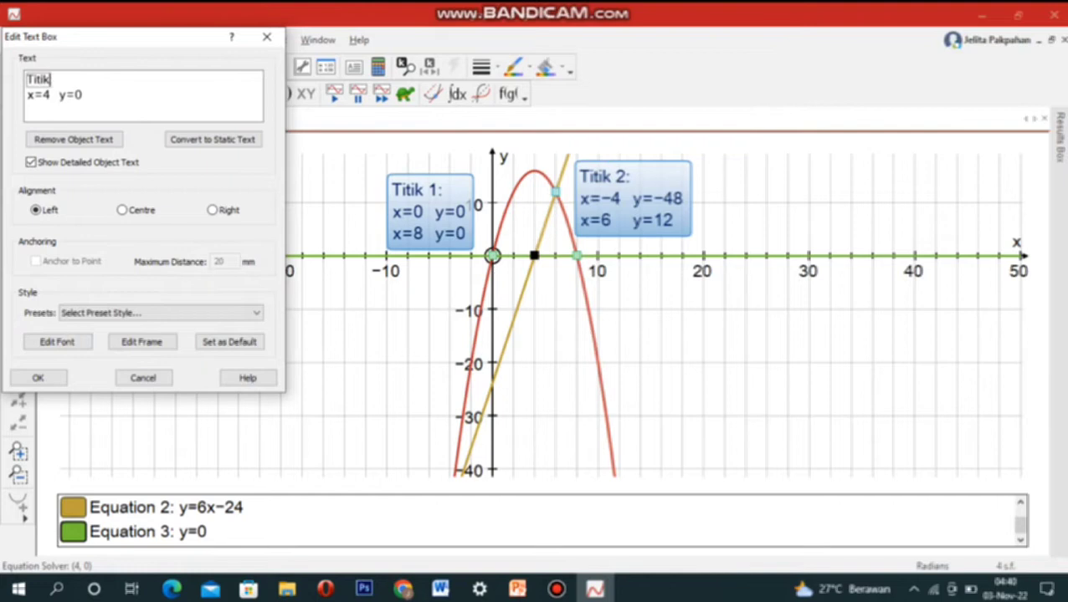
text( 3:)
click(37, 377)
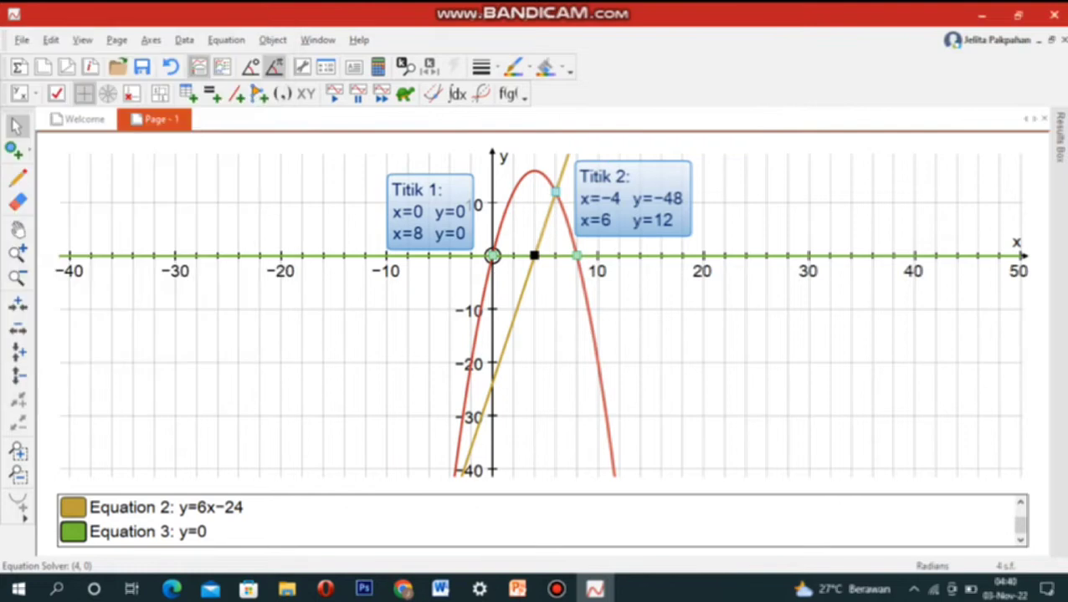
drag(540, 315, 538, 293)
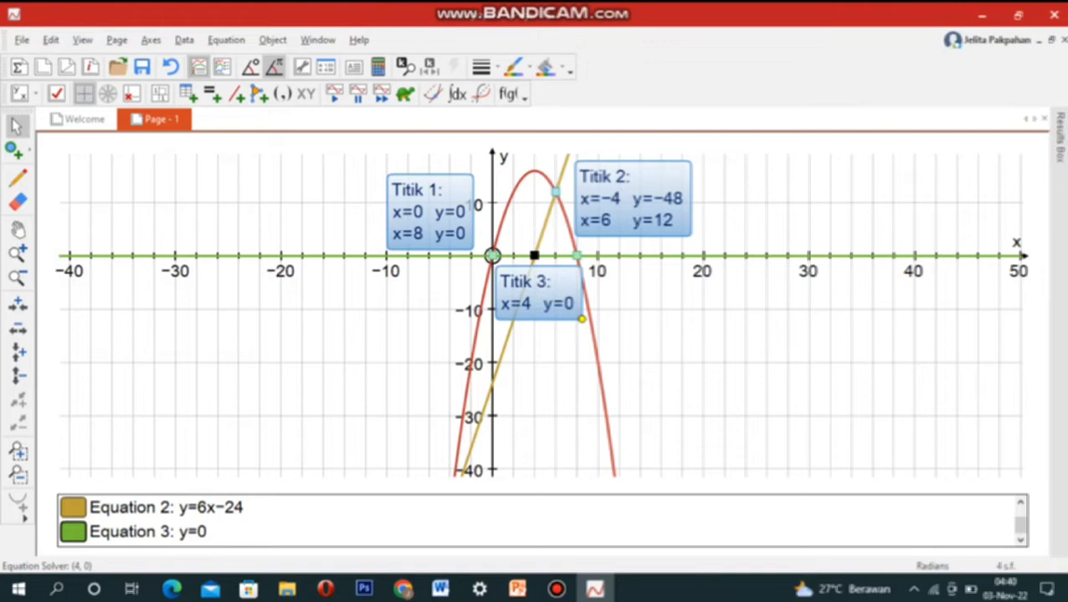
key(Escape)
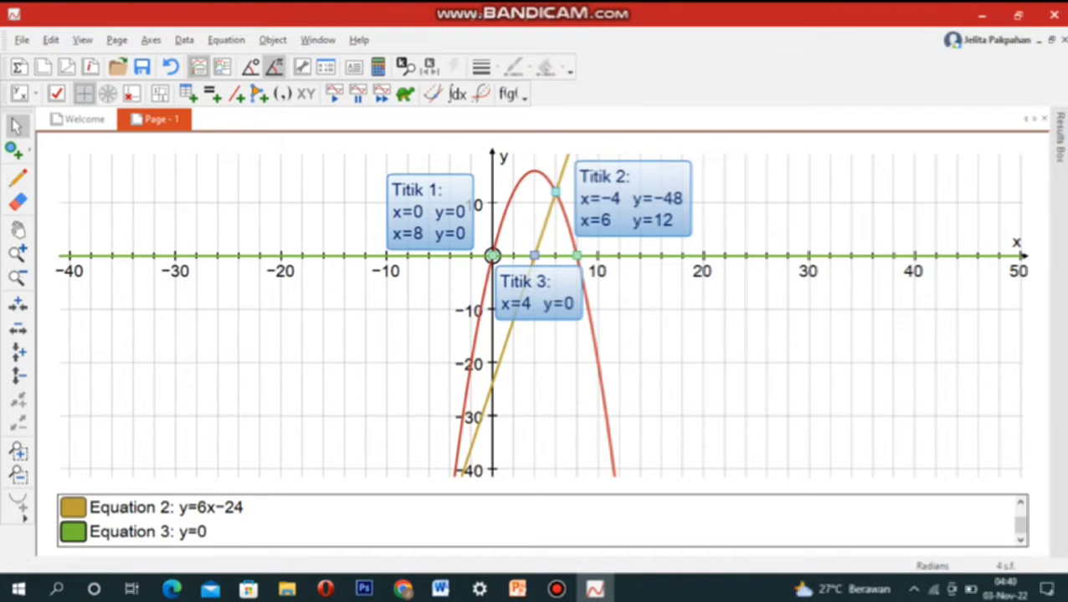
click(474, 366)
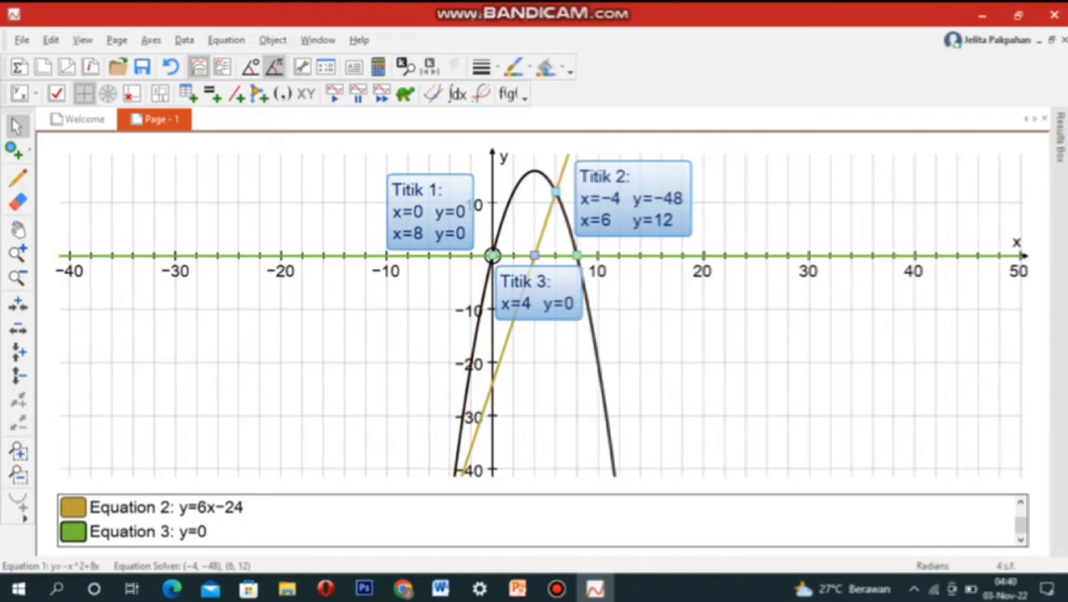
click(534, 255)
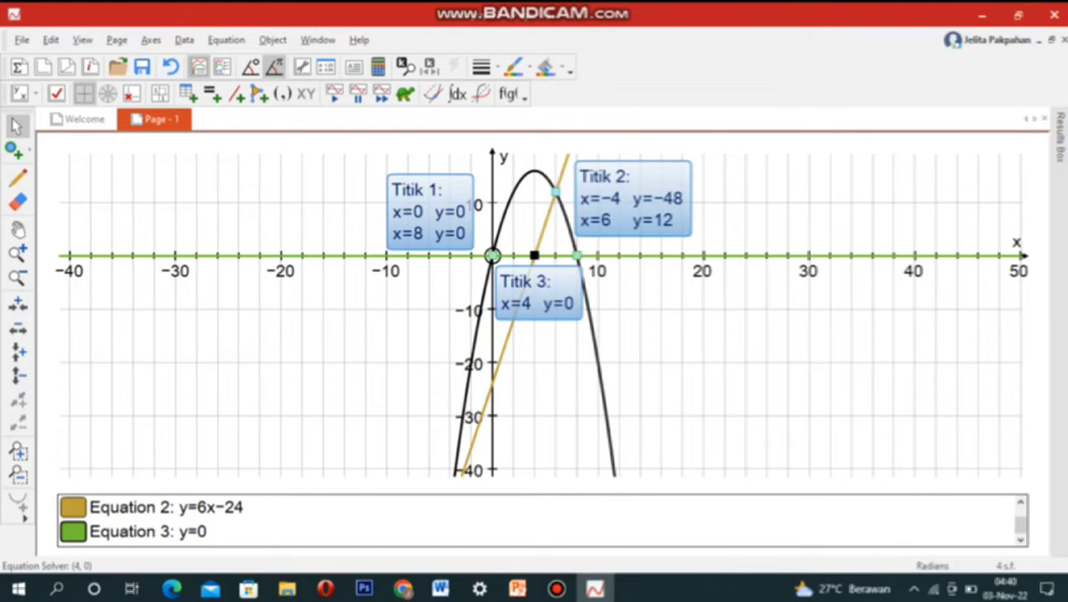
shift+click(640, 255)
right_click(511, 255)
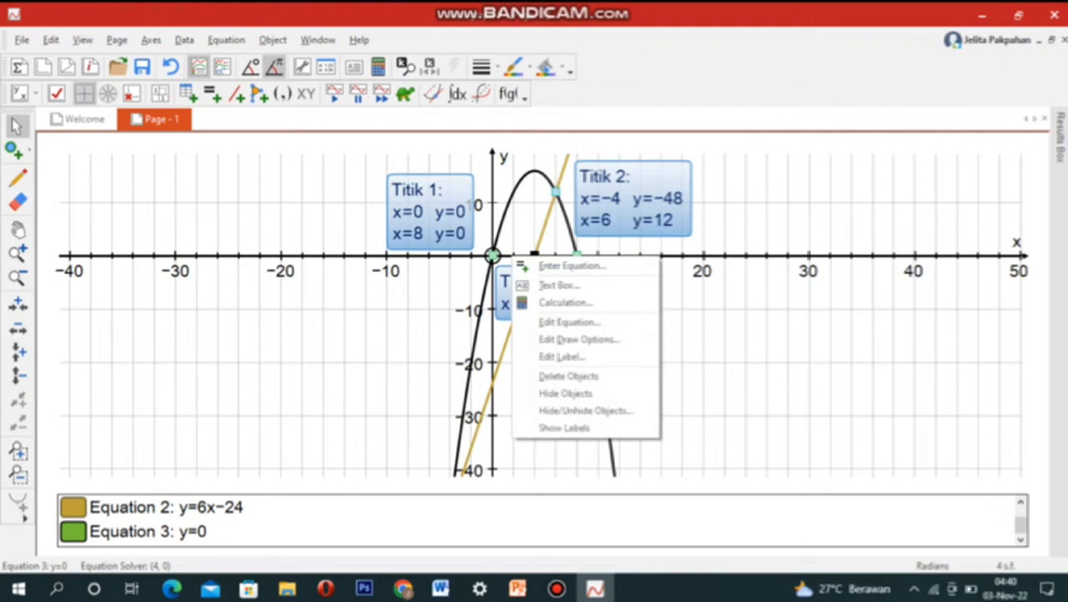
click(586, 411)
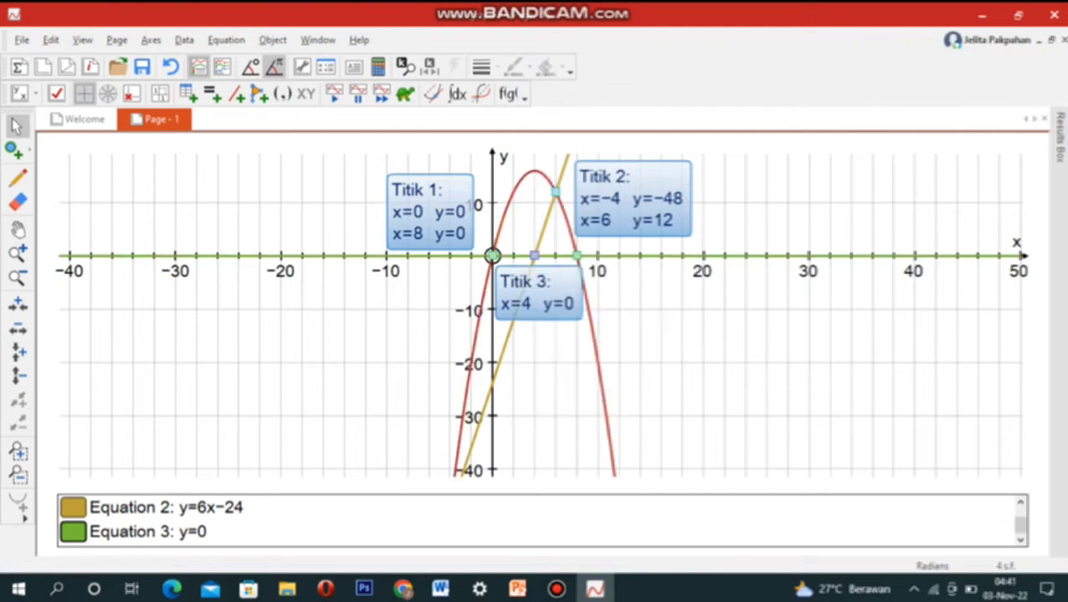
Create the area between the parabola and the line y=0 with start point 0 and end point 4
click(492, 255)
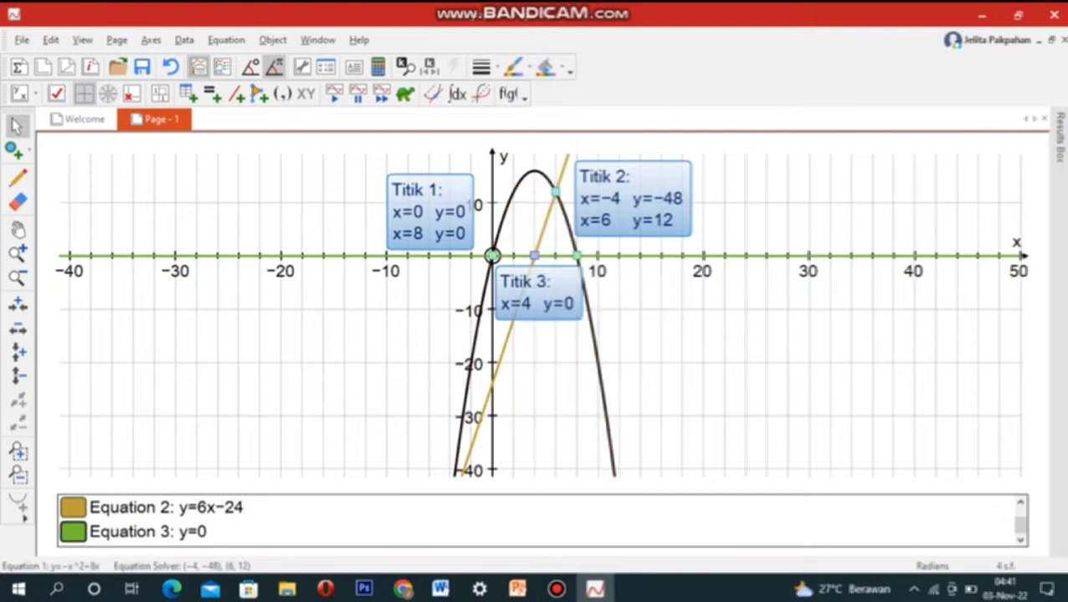
click(492, 255)
right_click(510, 255)
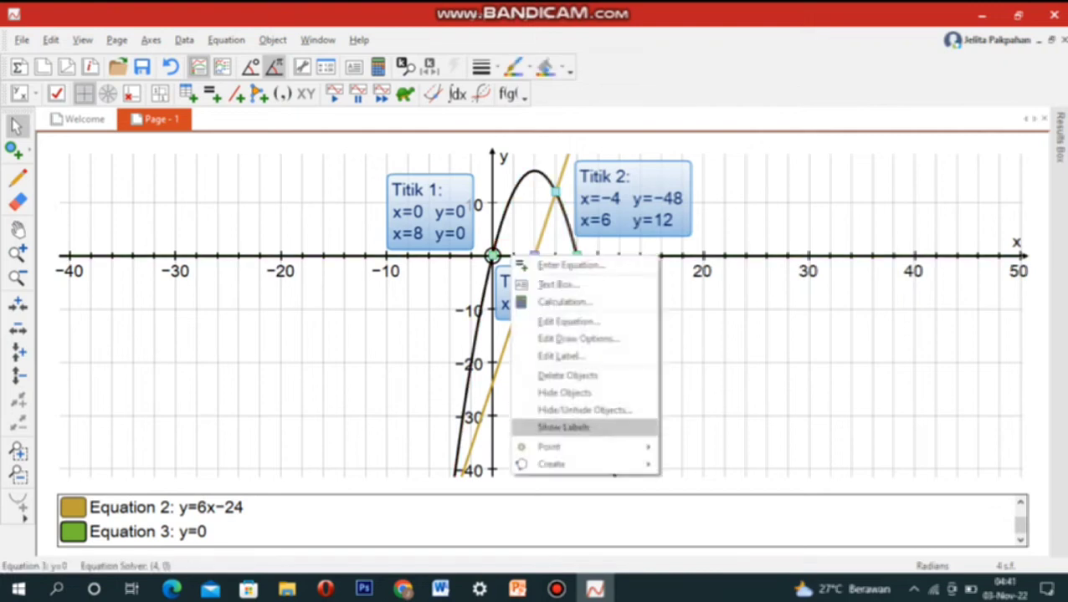
mouse_move(577, 464)
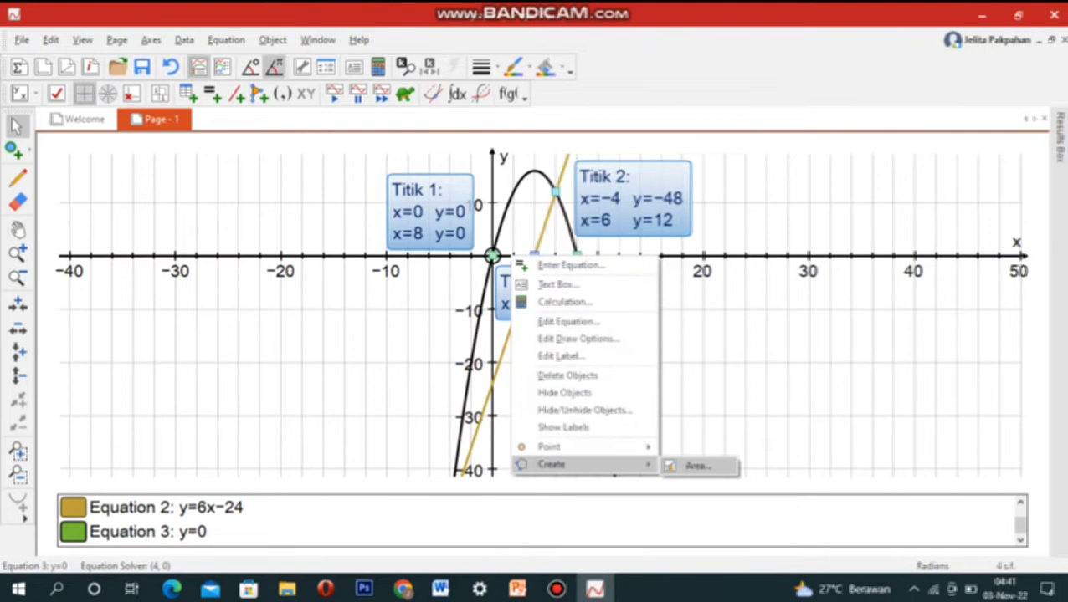
click(701, 465)
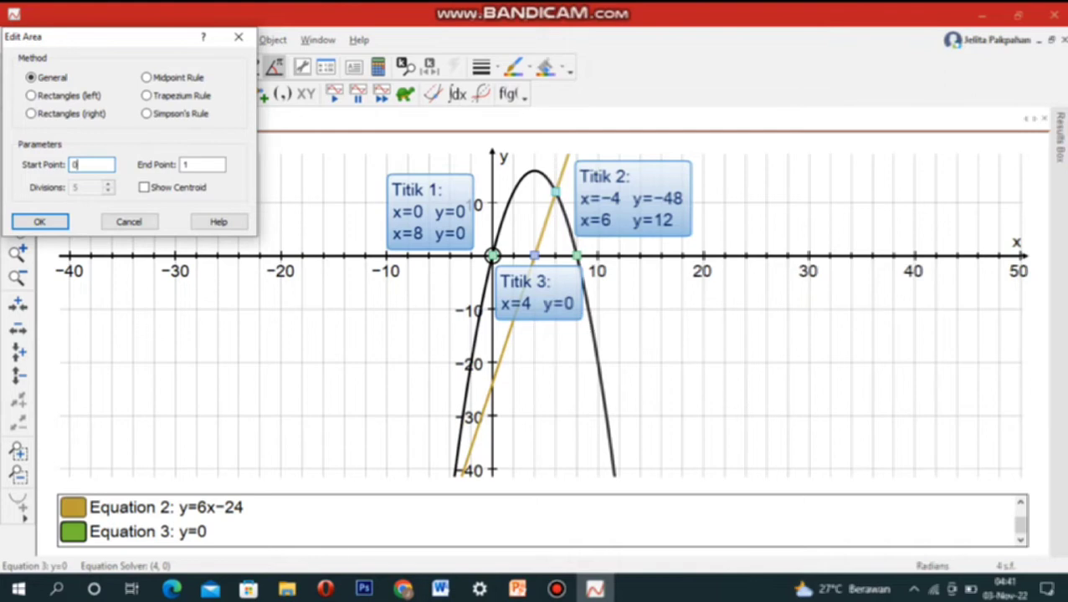
key(BackSpace)
text(0)
key(Tab)
key(BackSpace)
text(4)
key(Return)
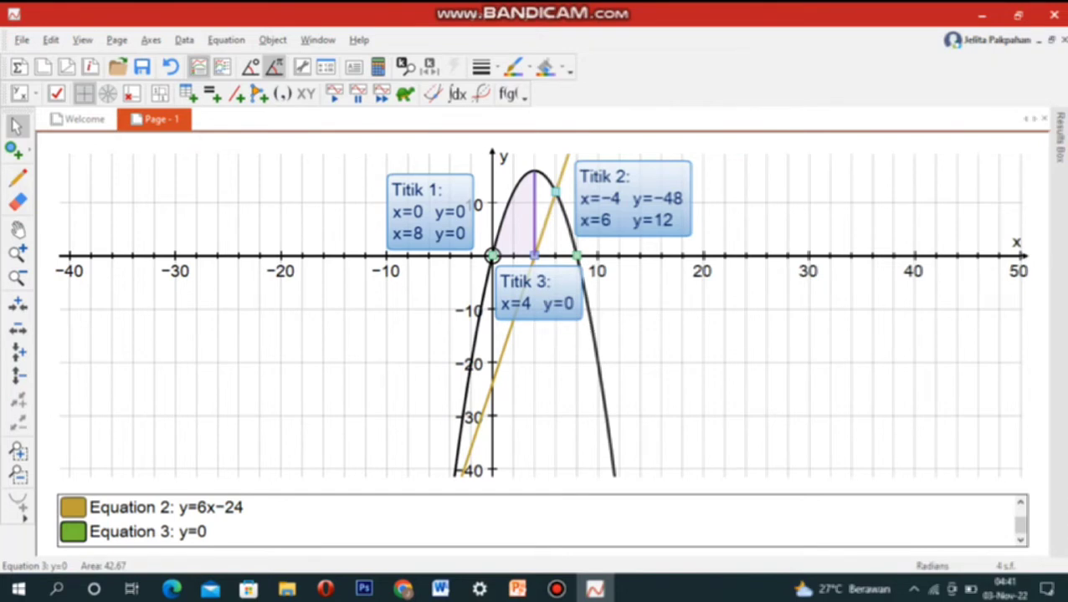
Create the area between the line y=6x-24 and the parabola with start point 4 and end point 6
click(535, 251)
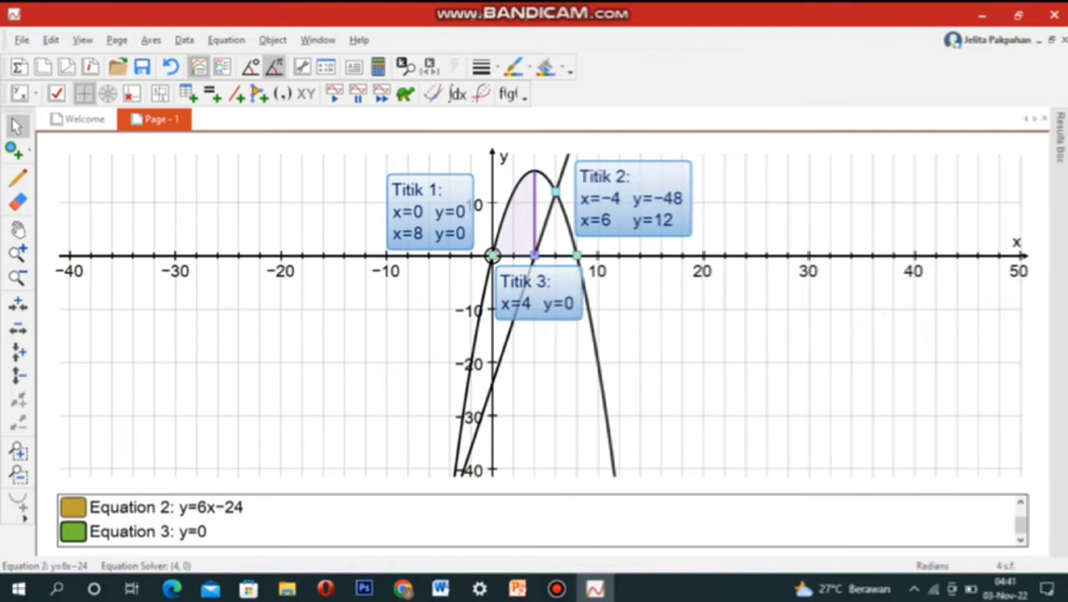
key(Escape)
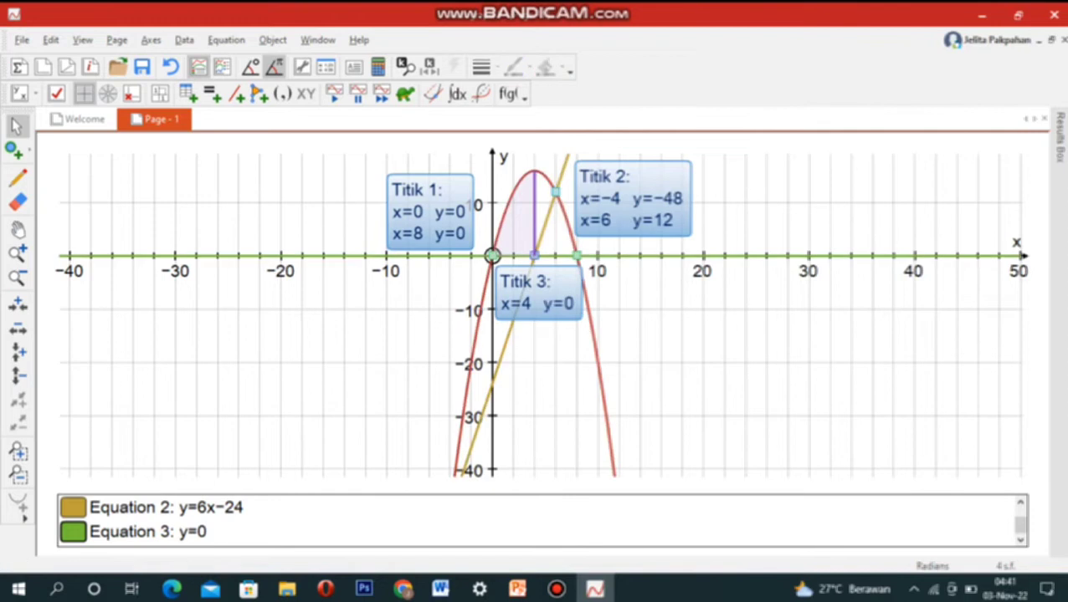
click(535, 254)
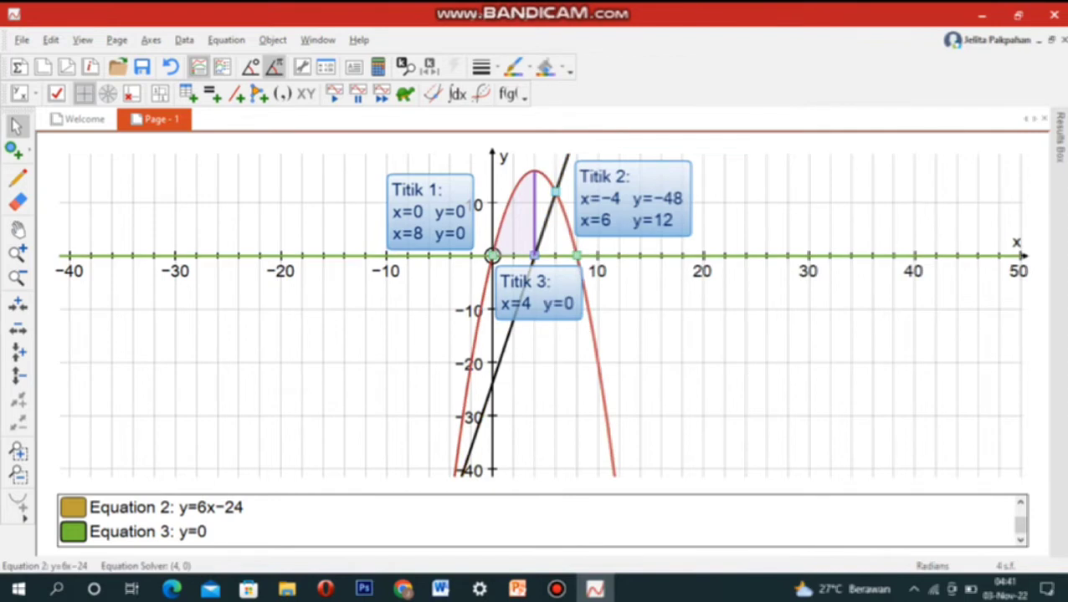
click(514, 192)
right_click(571, 236)
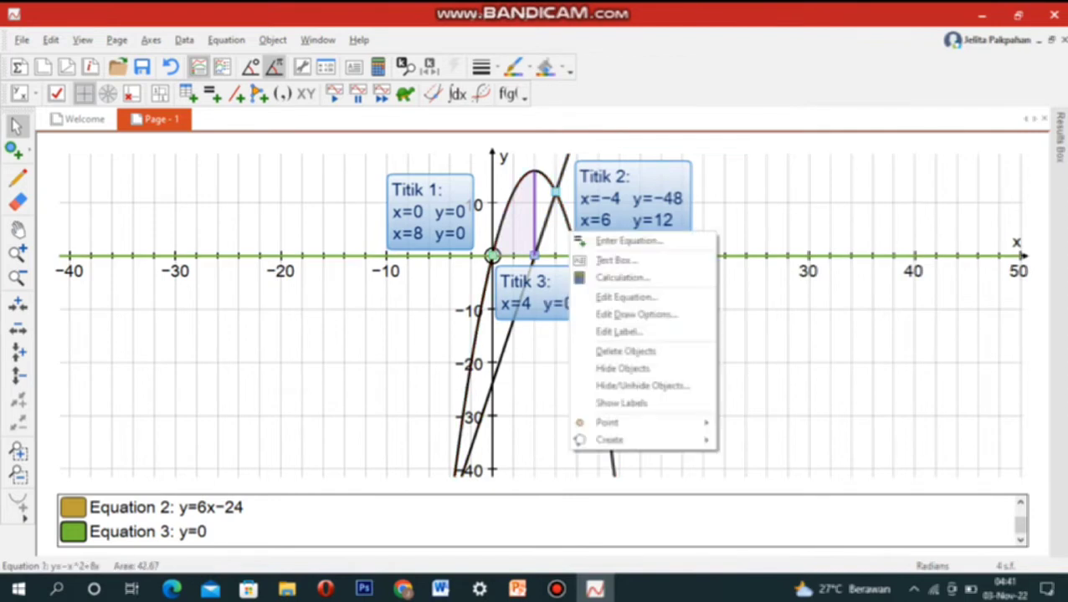
mouse_move(619, 440)
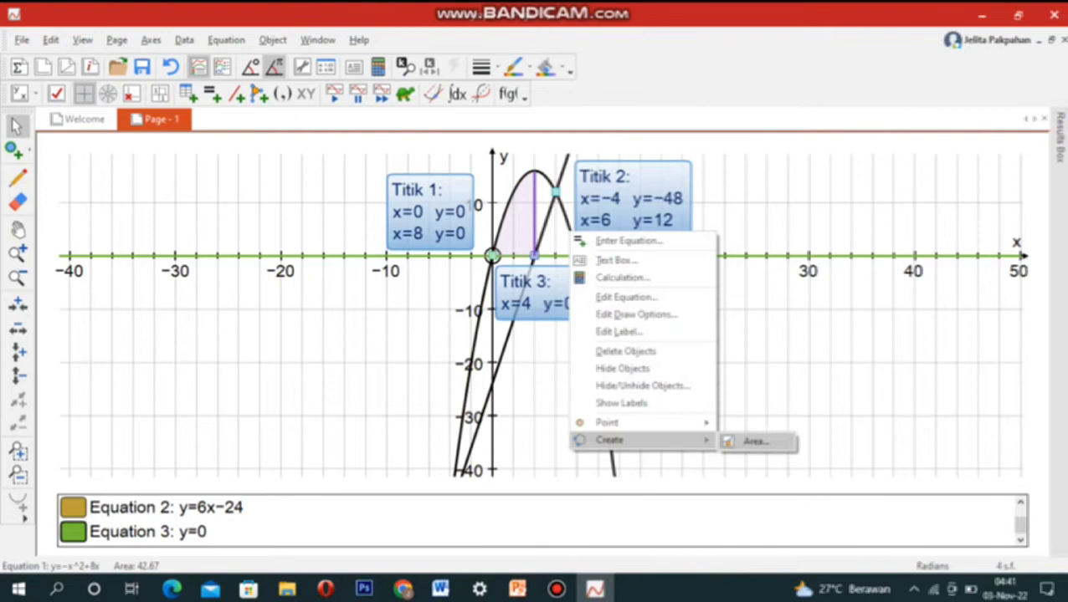
click(753, 441)
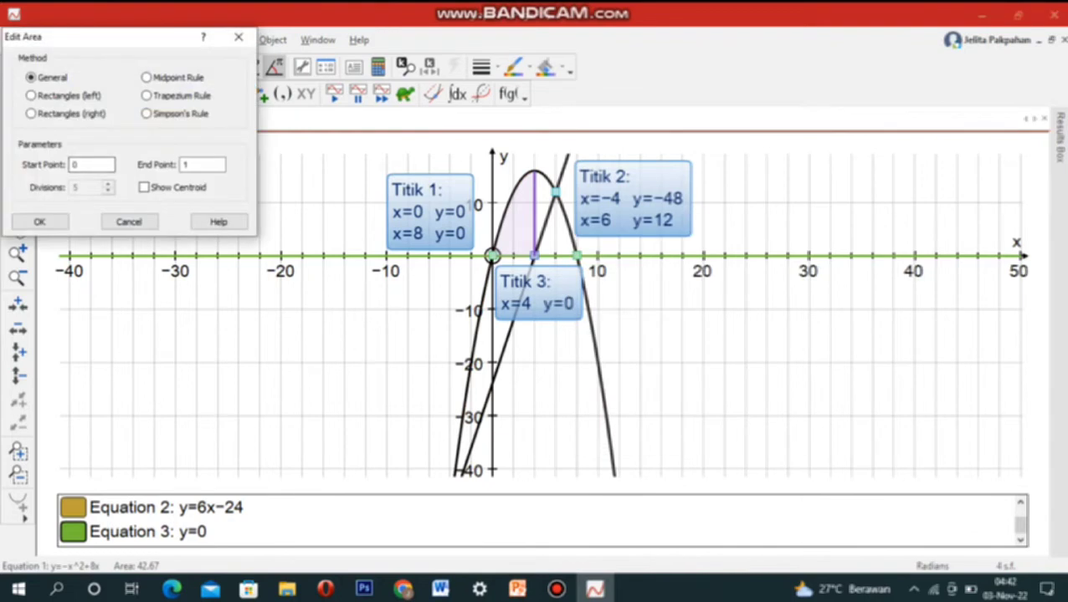
click(92, 164)
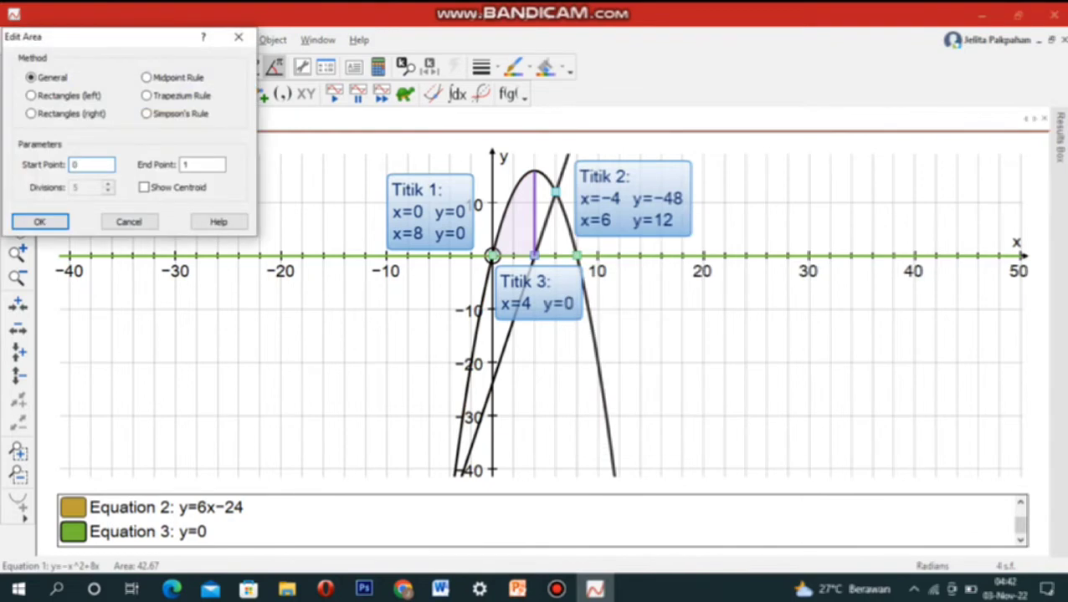
key(BackSpace)
text(4)
key(Tab)
key(BackSpace)
text(6)
key(Return)
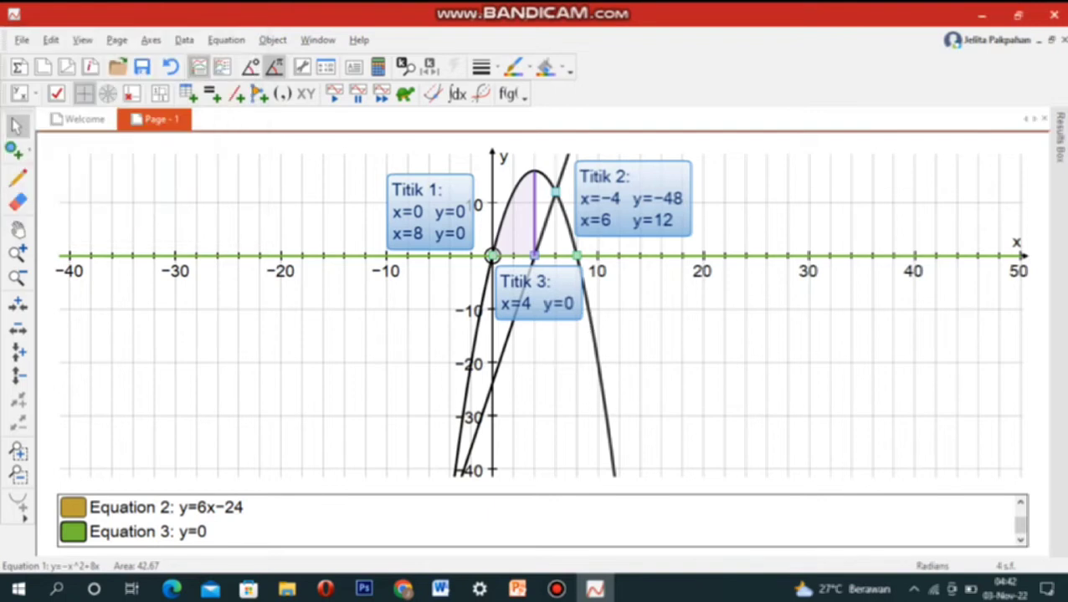
key(Escape)
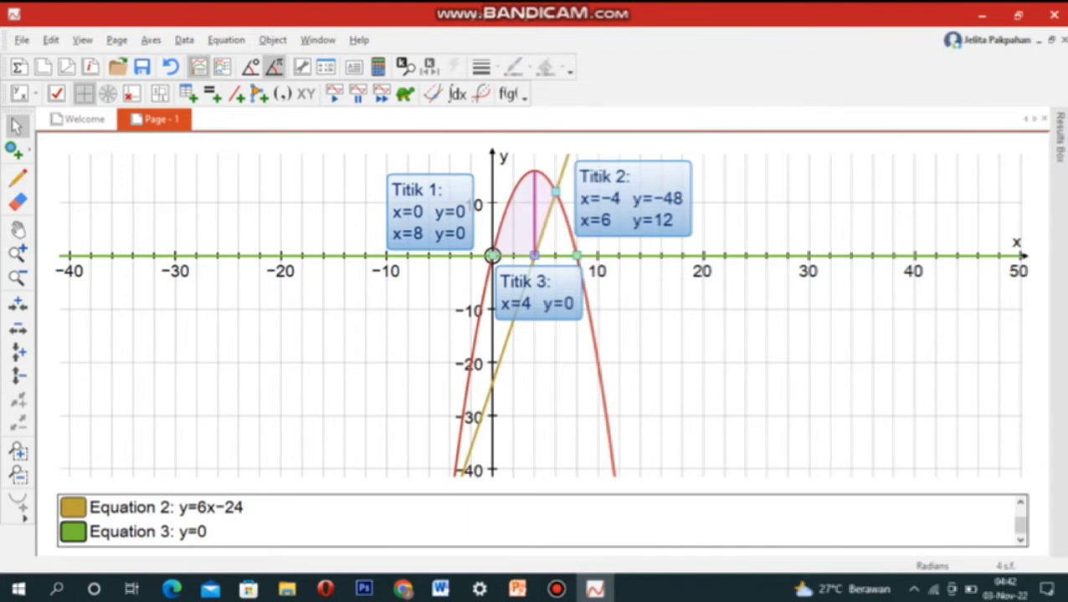
Add a text box for the area between the parabola and y=0, headed "L1:" instead of "Area:", and place it beside that area's left edge
click(518, 222)
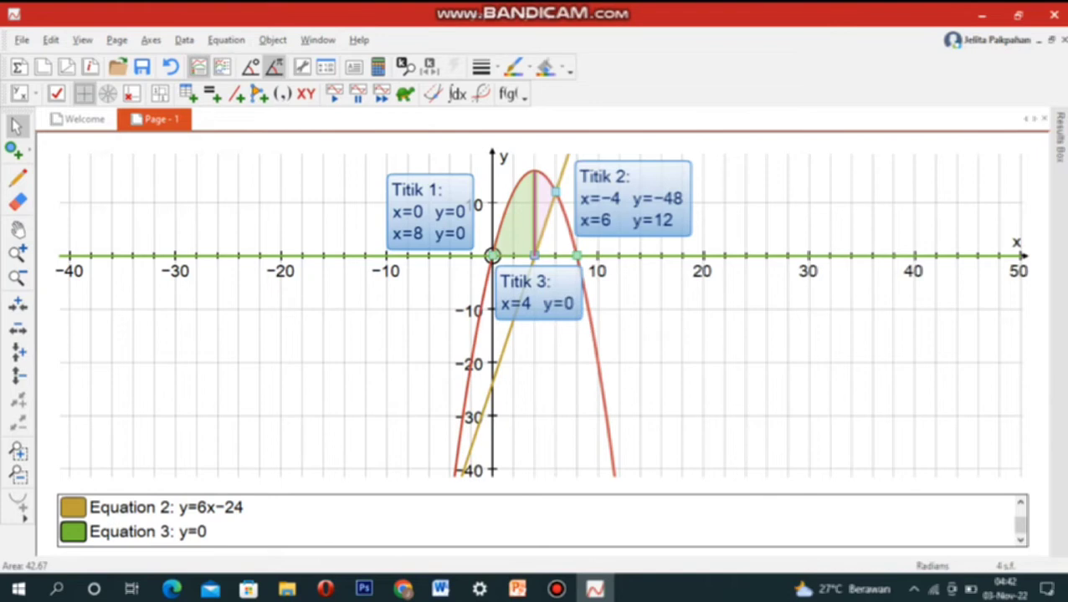
right_click(523, 217)
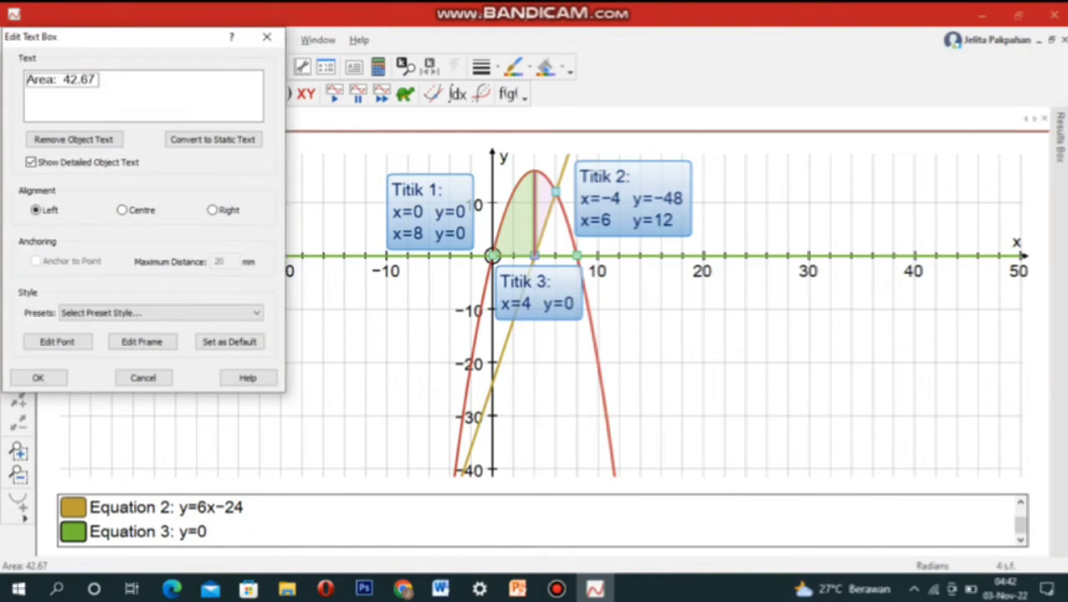
click(57, 80)
drag(56, 79, 25, 80)
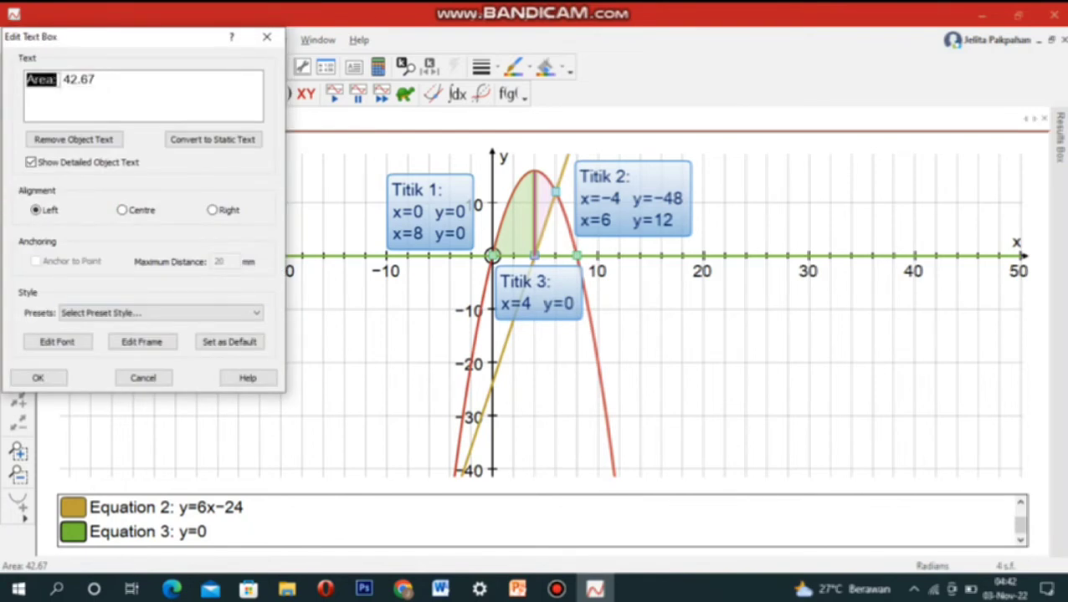
text(L1:)
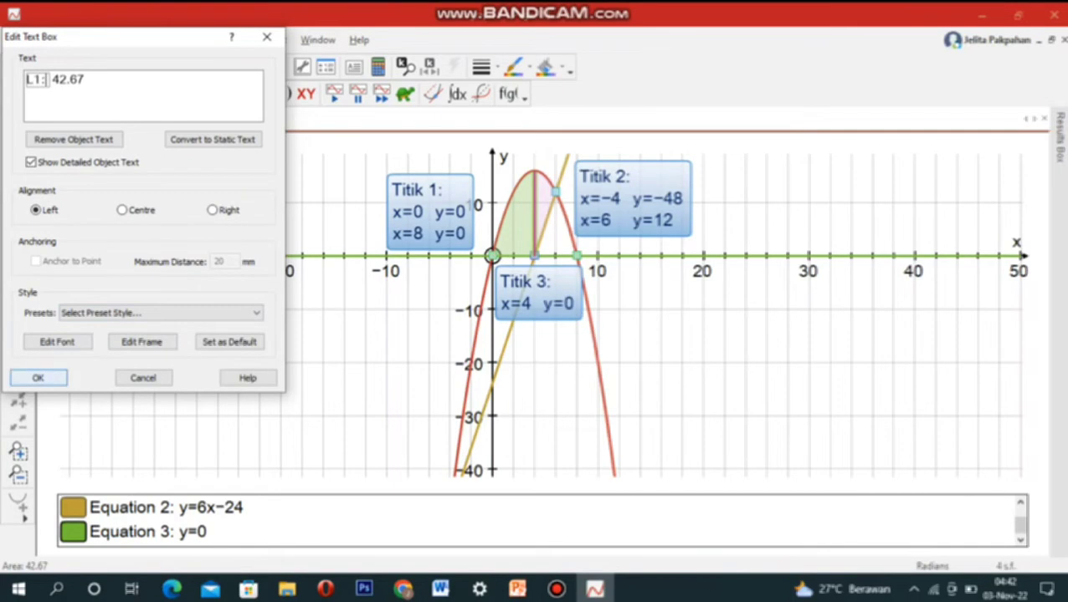
click(38, 378)
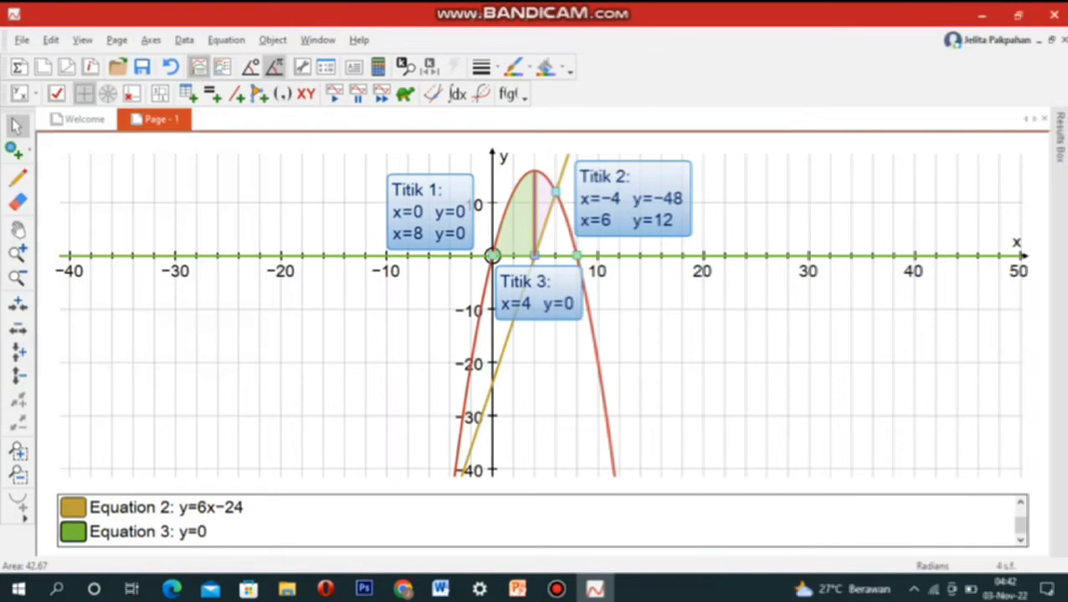
drag(543, 316, 480, 212)
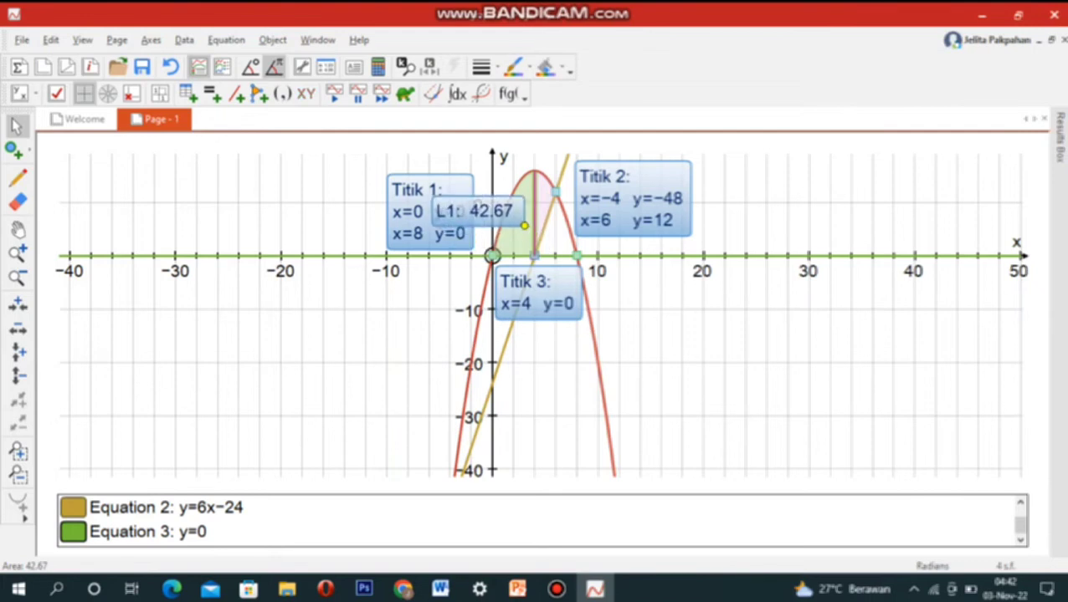
click(479, 203)
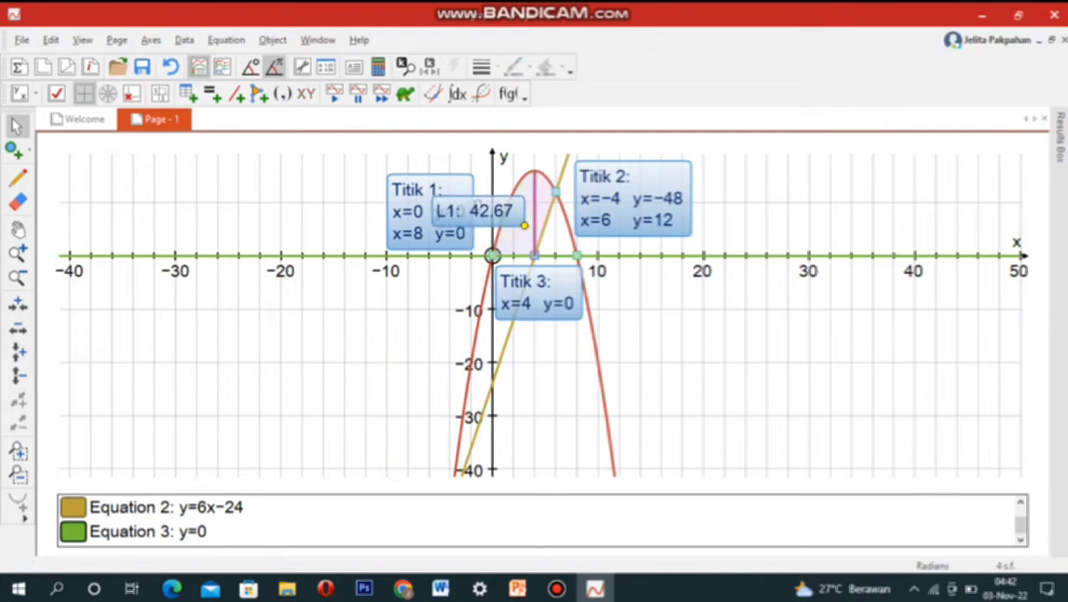
Delete the area between the line y=6x-24 and the parabola
click(544, 200)
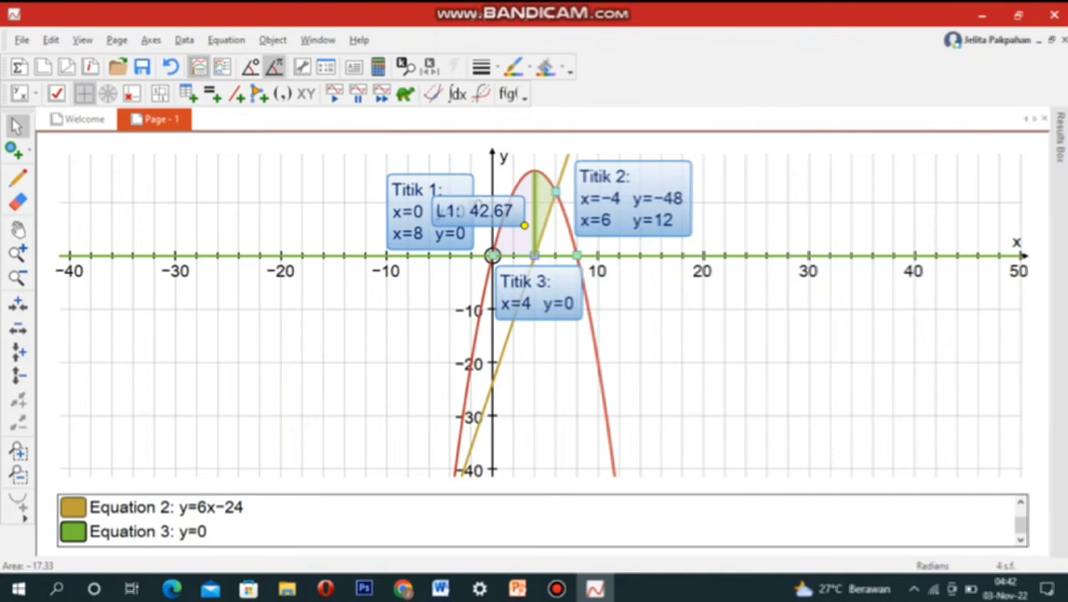
right_click(544, 216)
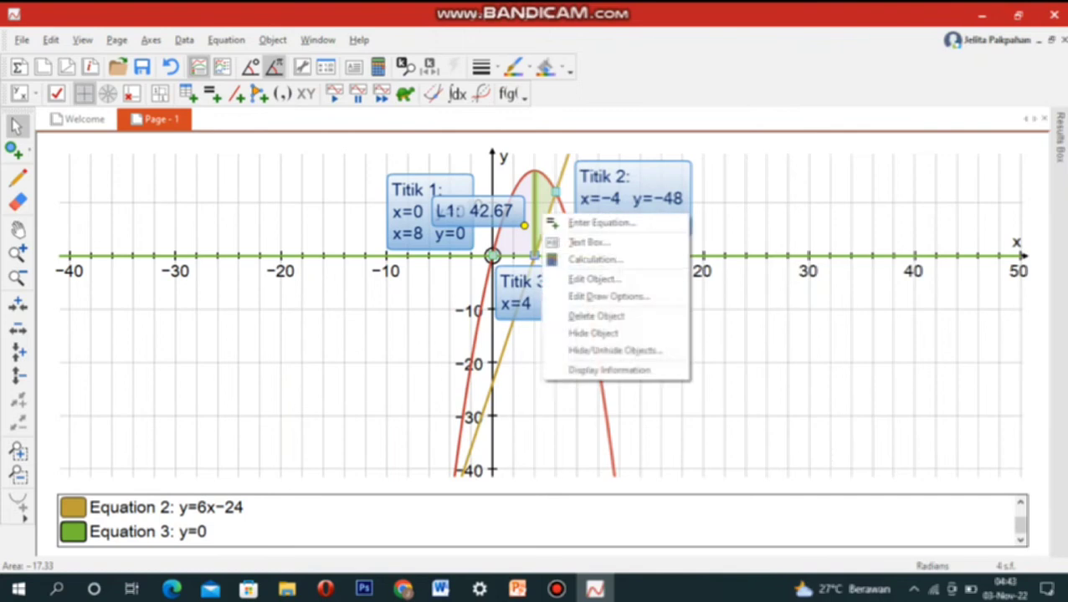
key(Escape)
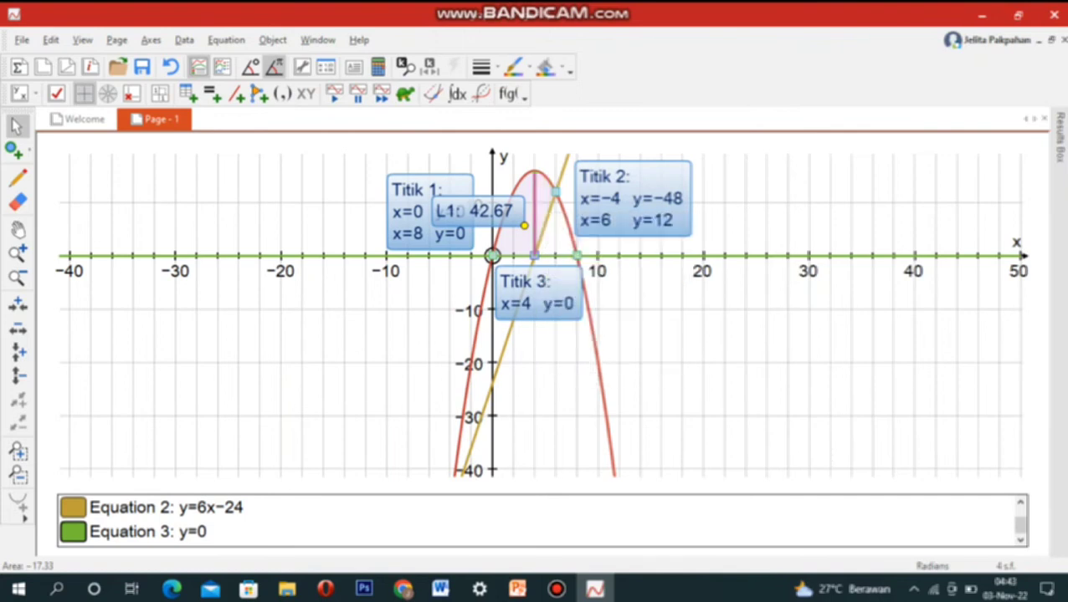
right_click(545, 188)
key(Escape)
click(540, 205)
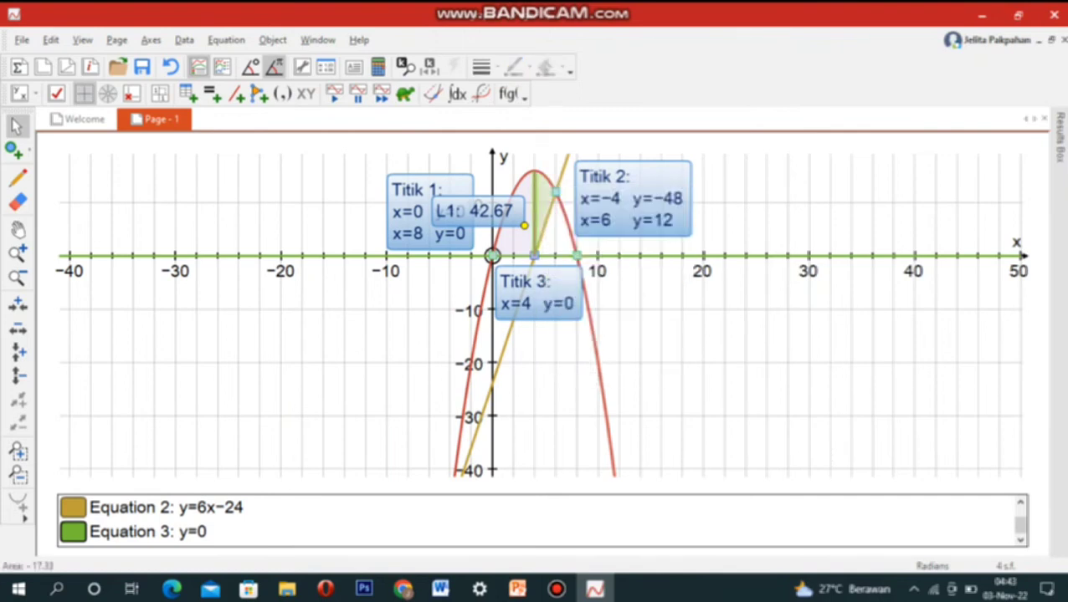
right_click(540, 186)
click(606, 340)
click(541, 219)
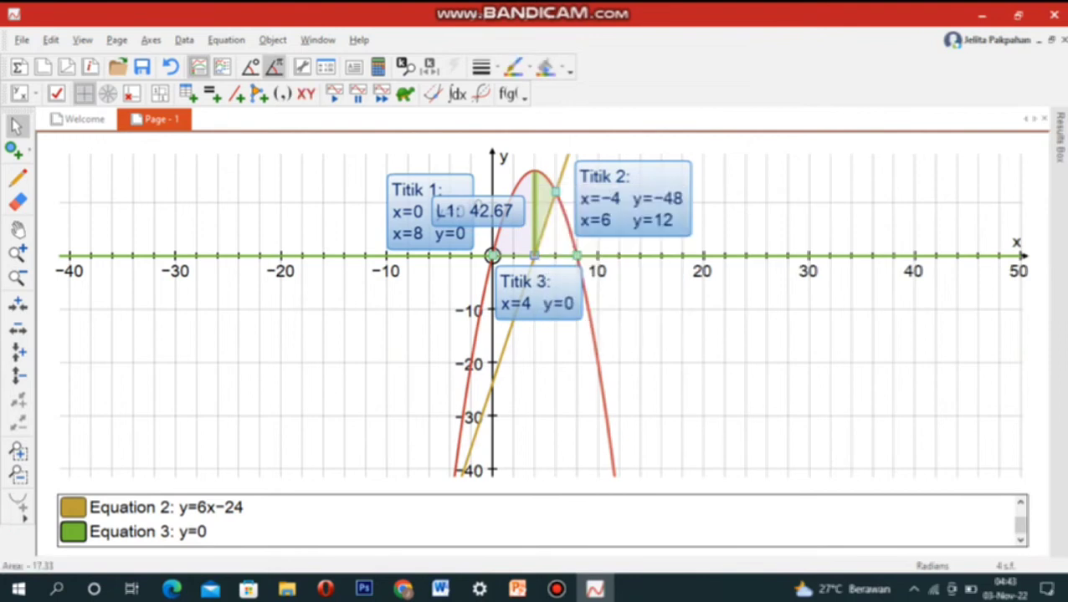
right_click(543, 220)
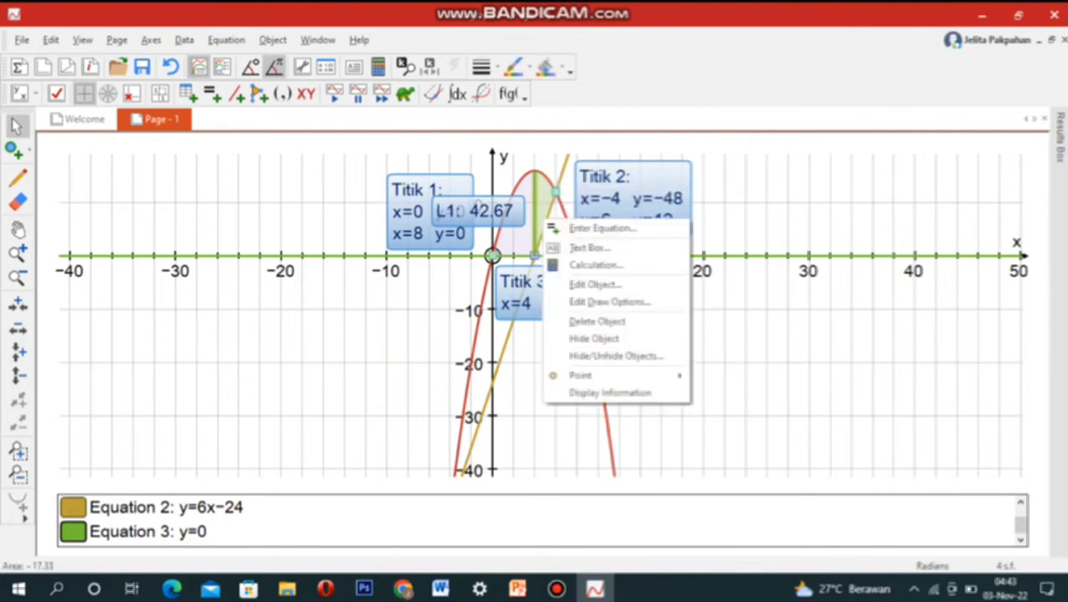
click(596, 322)
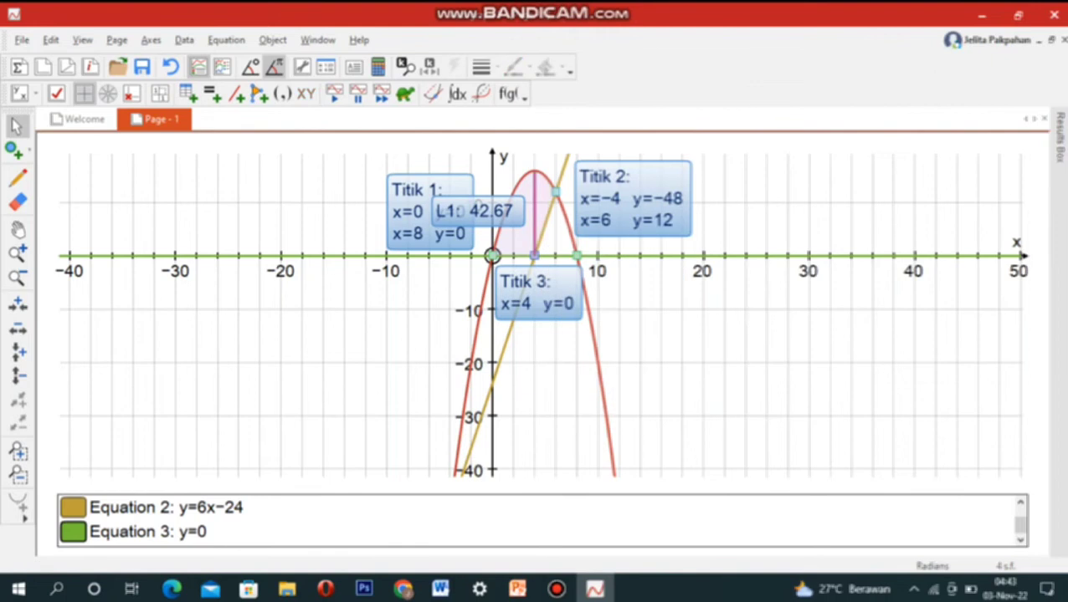
Recreate the area between the line y=6x-24 and the parabola with start point 4 and end point 6
click(545, 224)
click(566, 219)
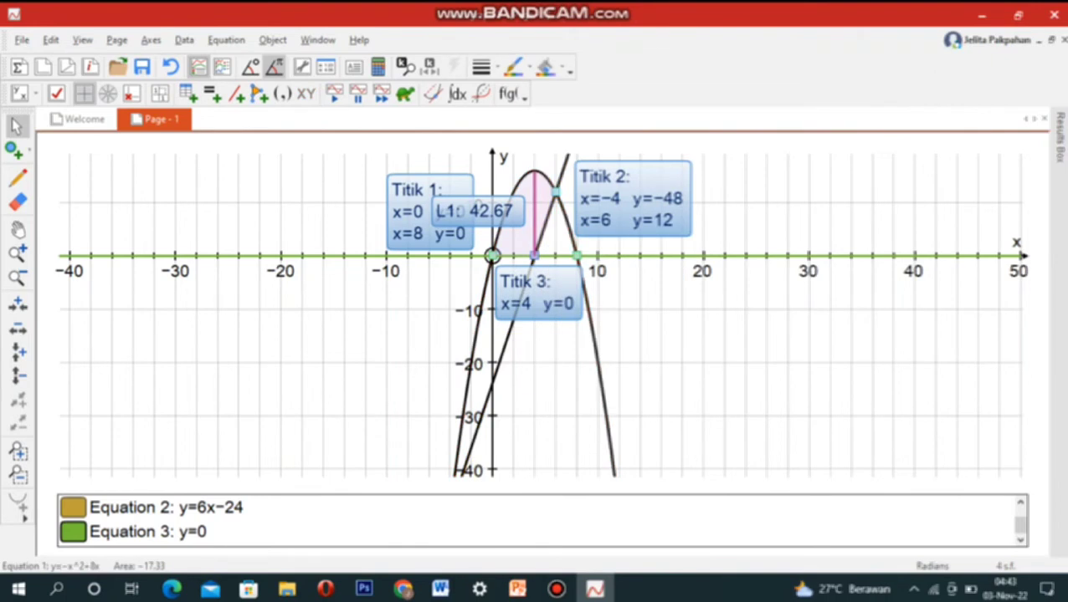
right_click(563, 204)
mouse_move(606, 413)
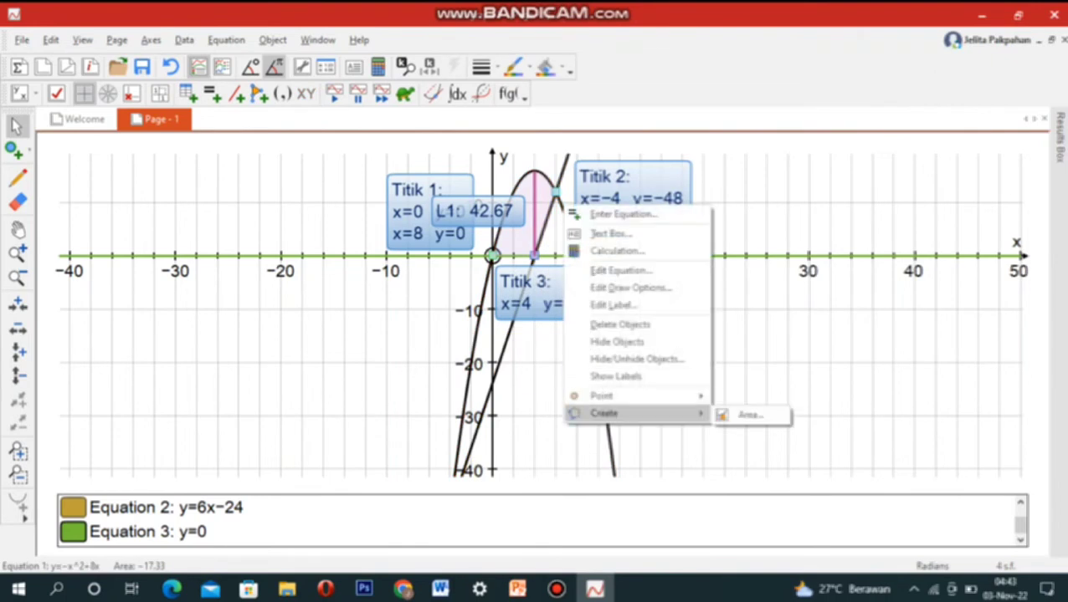
click(747, 415)
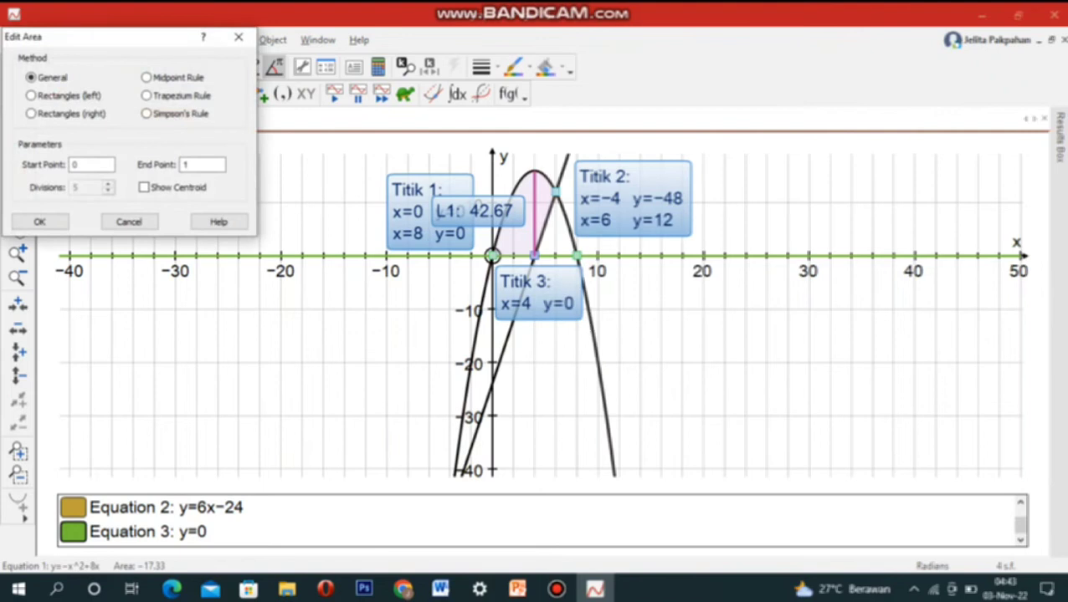
click(81, 165)
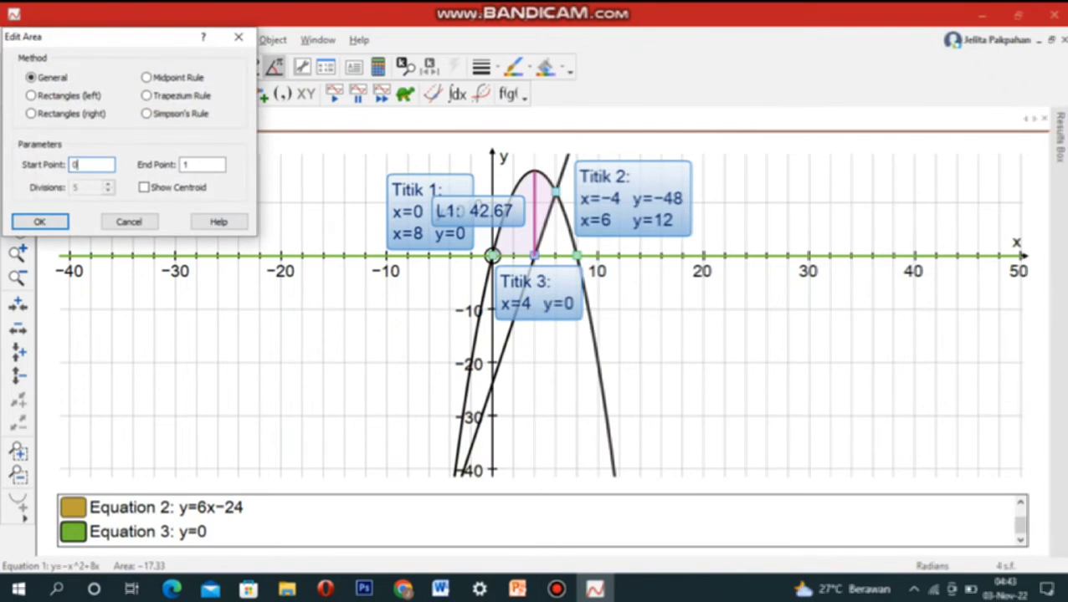
key(BackSpace)
text(4)
key(Tab)
key(BackSpace)
text(6)
key(Return)
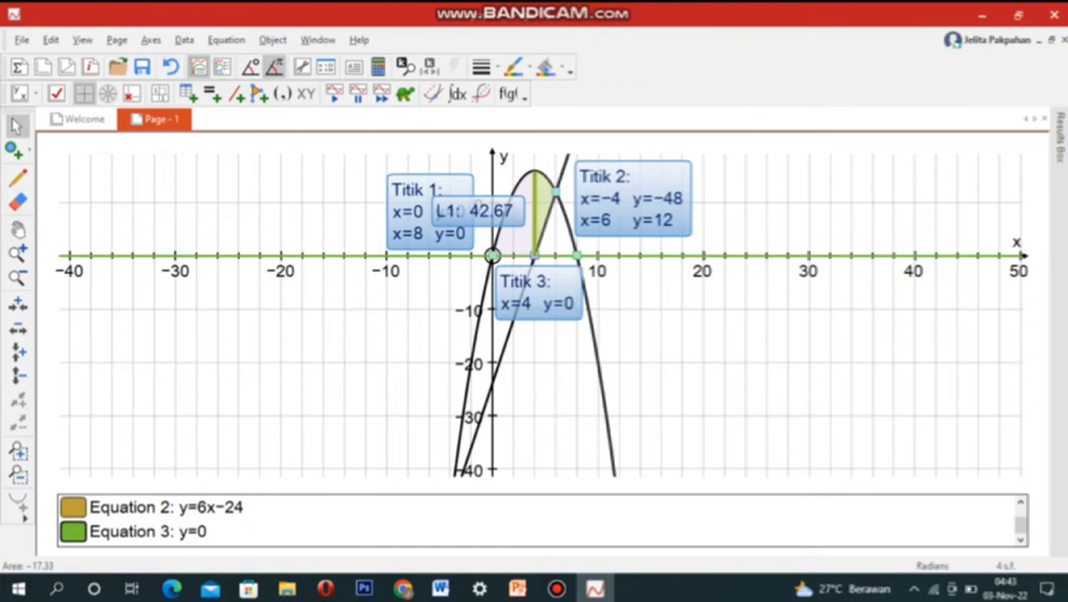
click(519, 255)
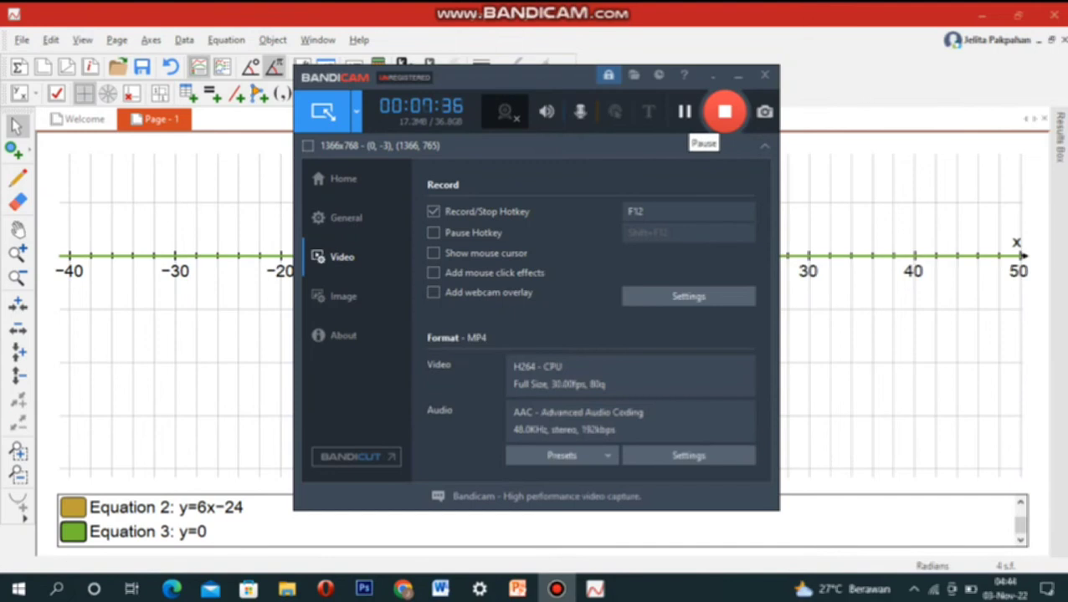
click(764, 145)
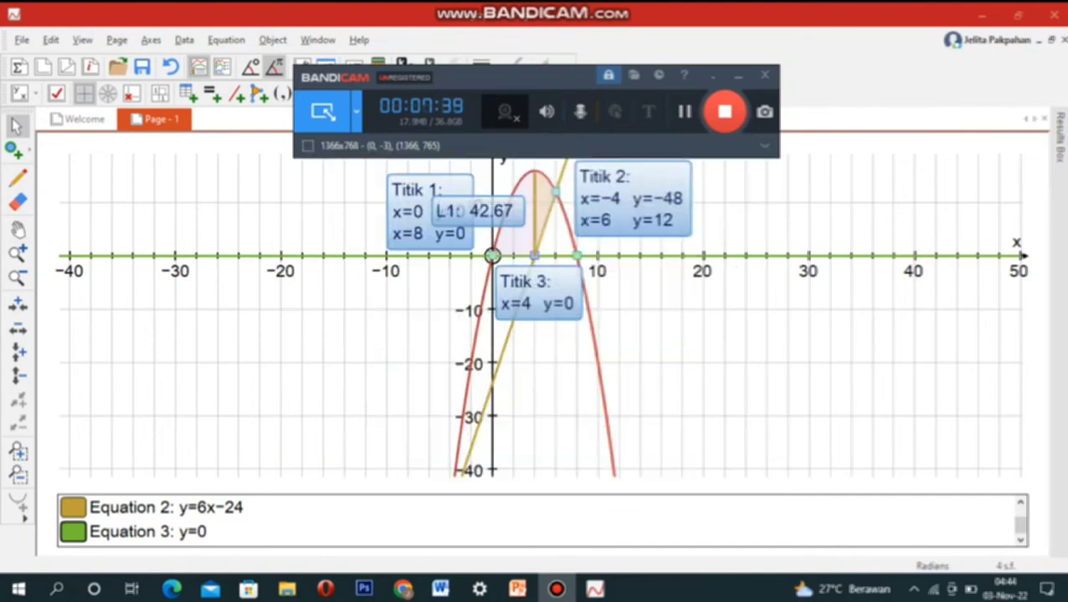
click(738, 76)
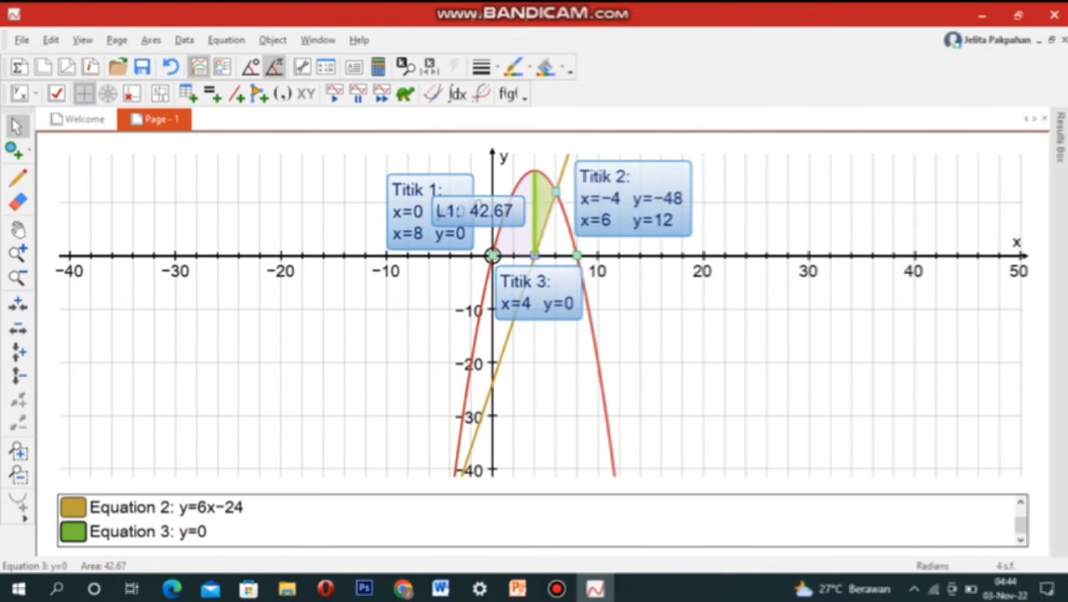
Add a text box for the area between the parabola and y=6x-24, headed "L2 ;" instead of "Area:", and place it above the parabola's vertex
key(Escape)
click(542, 214)
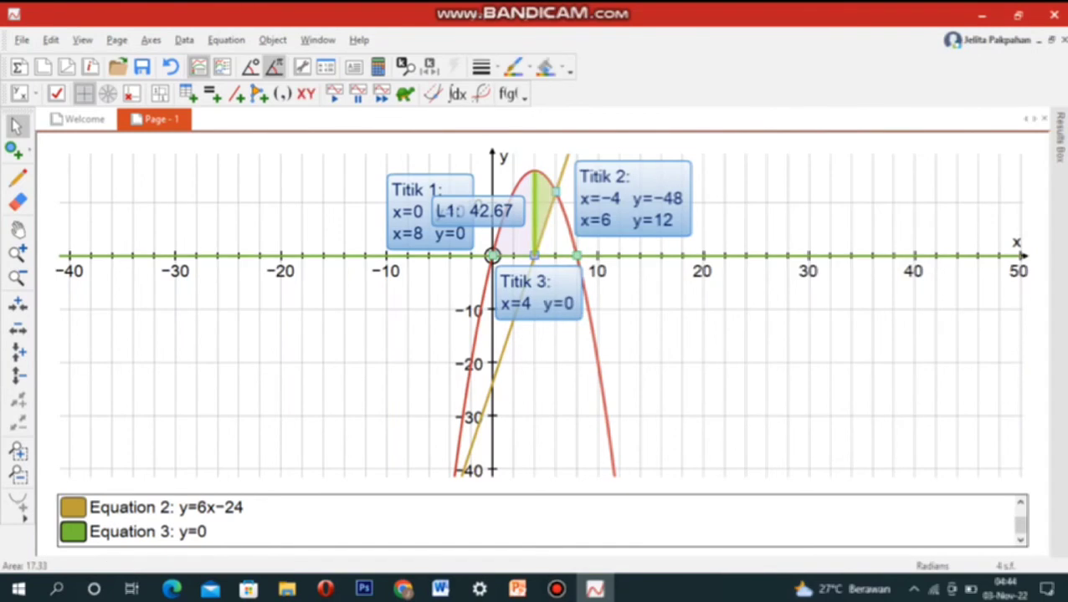
right_click(545, 216)
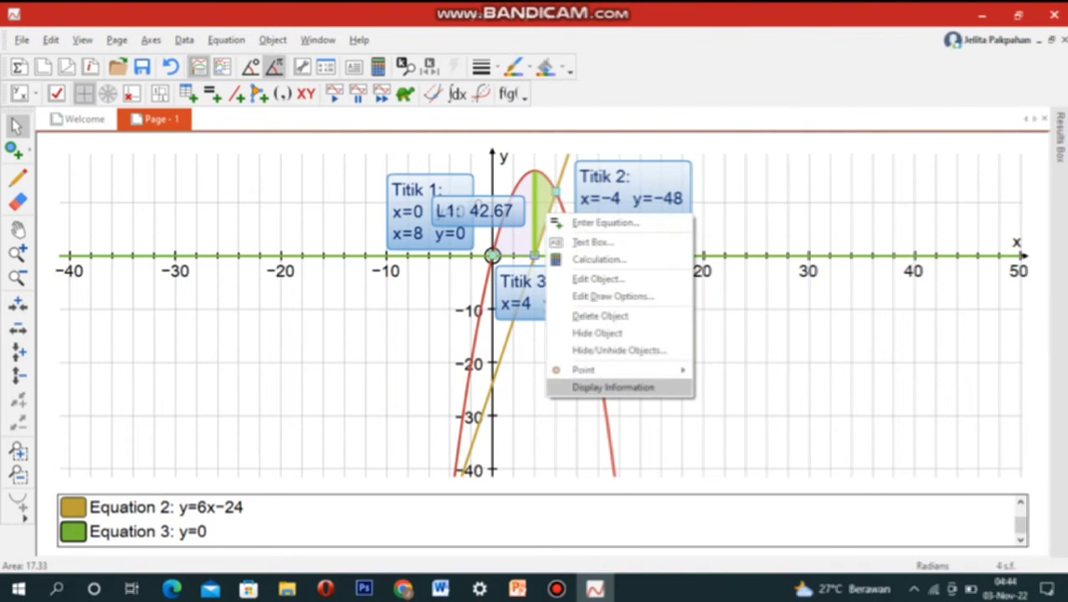
key(Escape)
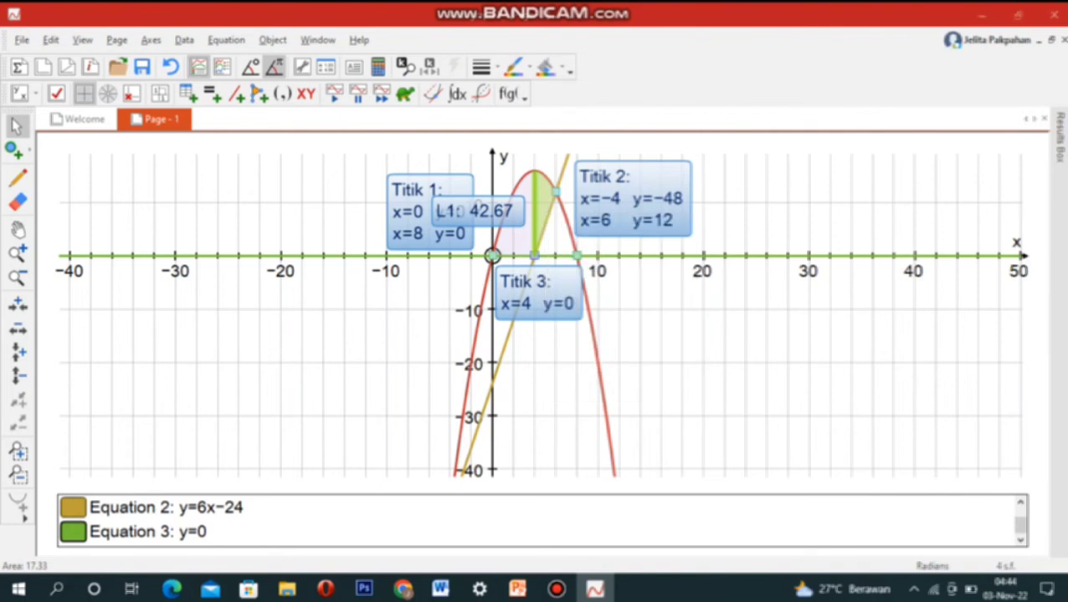
drag(58, 80, 26, 80)
text(L2 : 17.33)
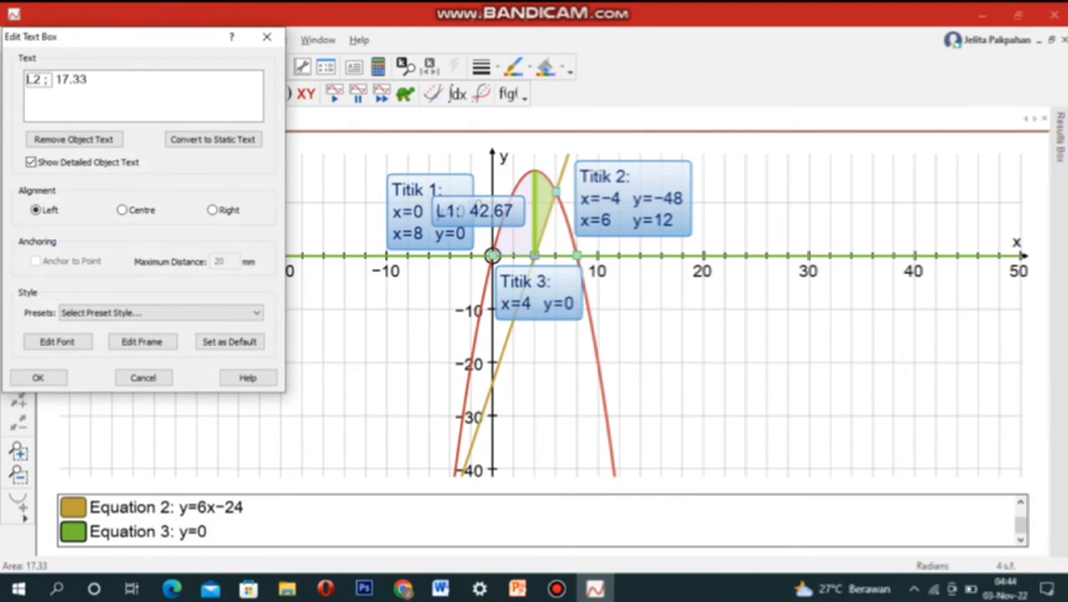
click(38, 378)
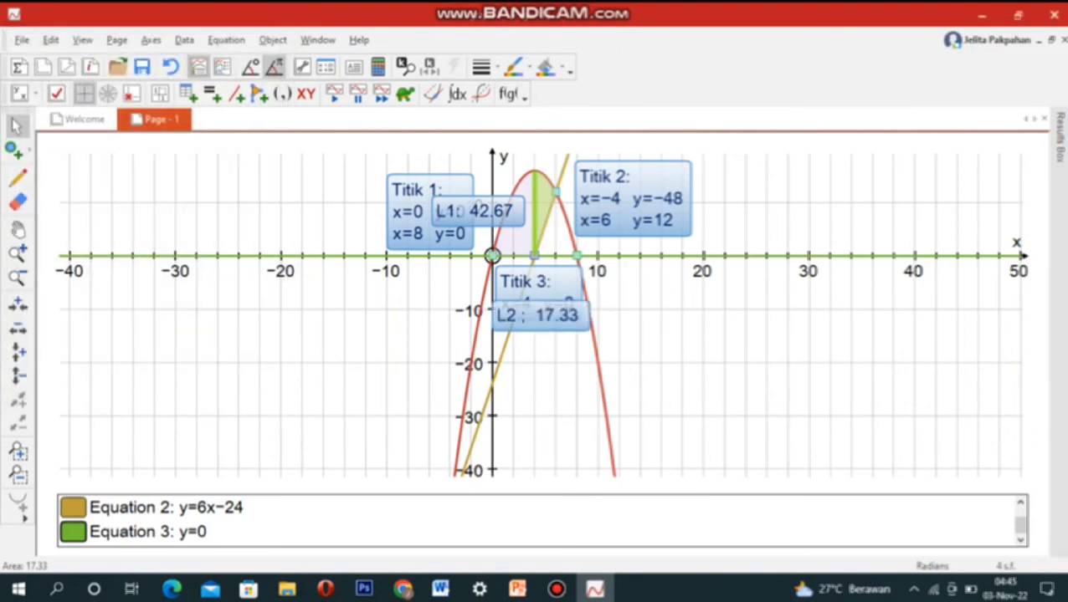
drag(589, 330, 572, 174)
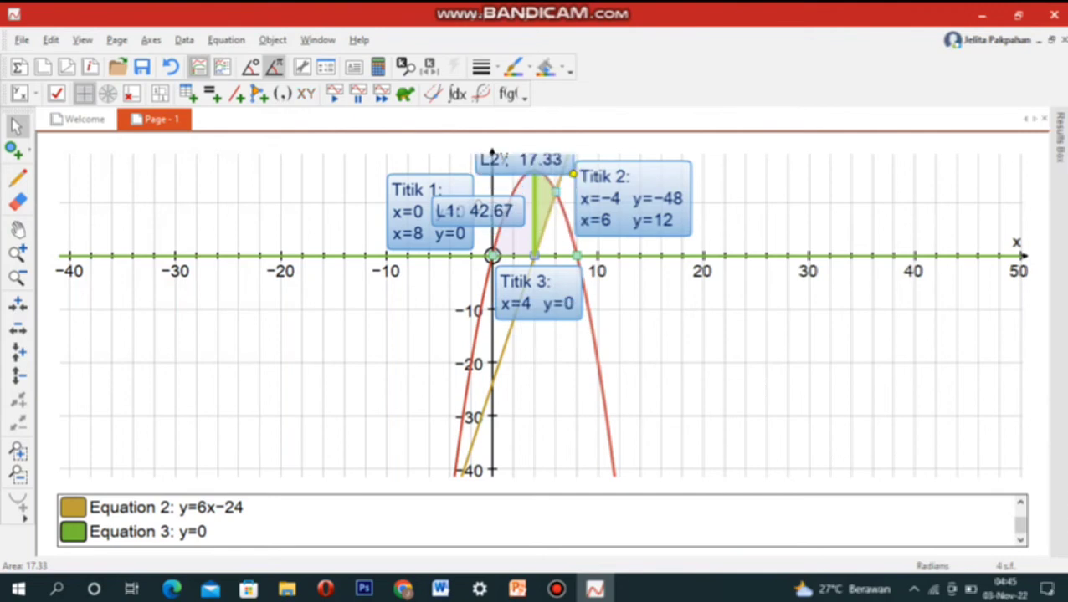
click(435, 163)
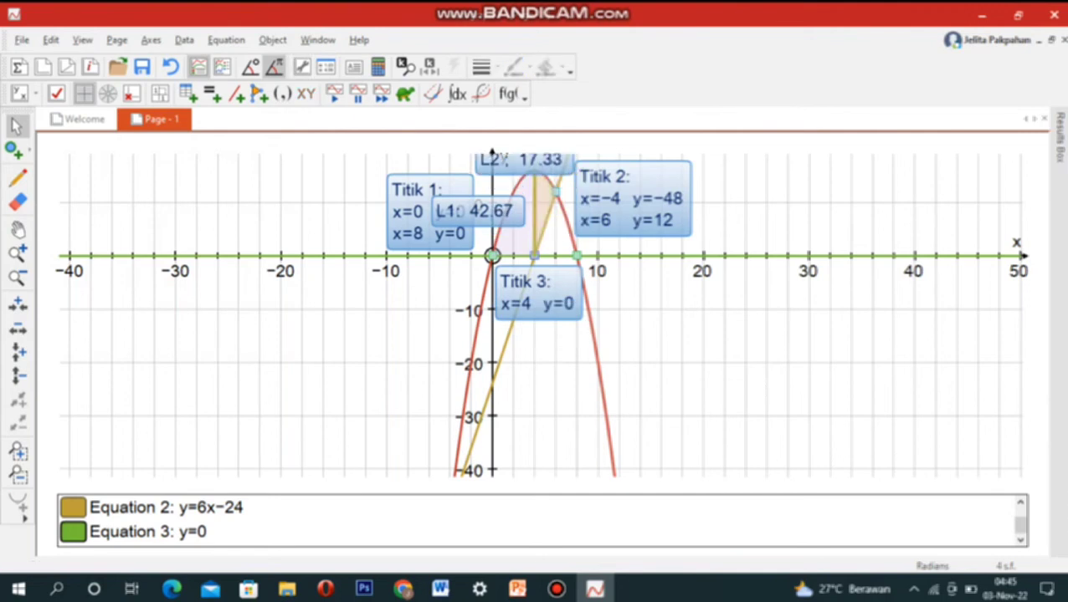
Start a new text box with the first line "Luas total daerah arsiran ="
click(353, 67)
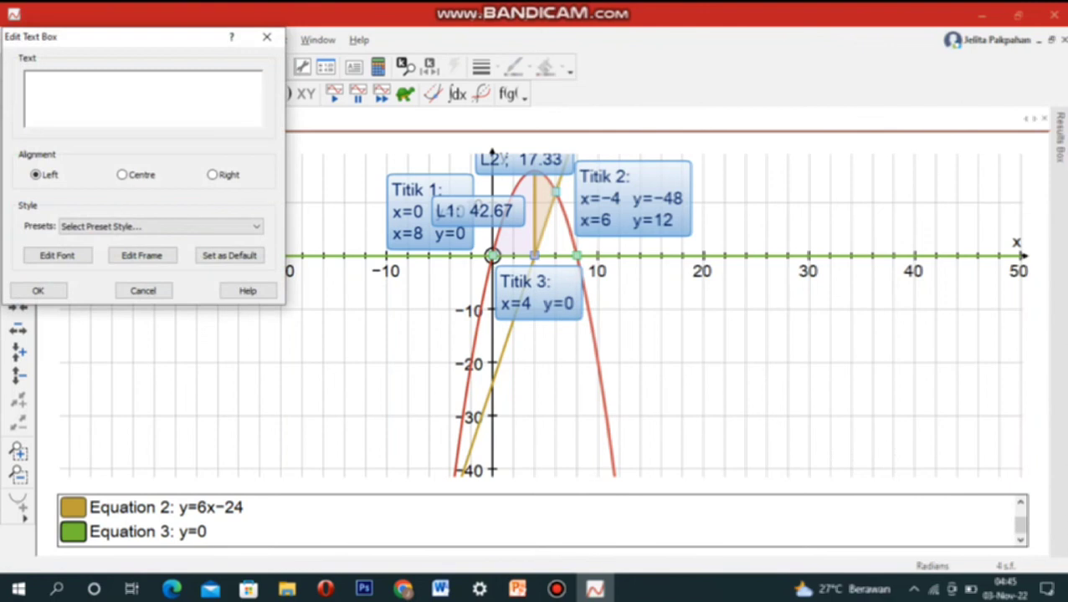
text(Luas total daerah arsiran)
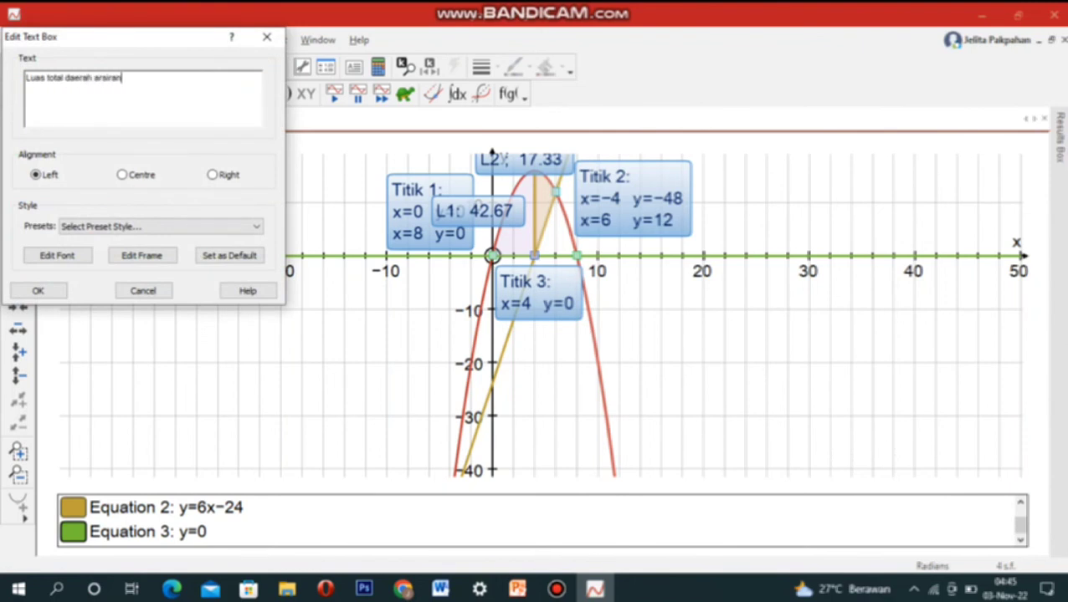
text( +)
key(Return)
text(L)
key(BackSpace)
key(BackSpace)
key(BackSpace)
key(BackSpace)
text(+)
Add the lines "L1 + L2" and "42,67 +17,33=60" to the text box and place it below the x-axis, between about x=20 and x=35
key(Return)
text(L1 +L2)
key(Return)
key(BackSpace)
key(BackSpace)
key(BackSpace)
text(L2)
key(Return)
text(42,67 +17,33)
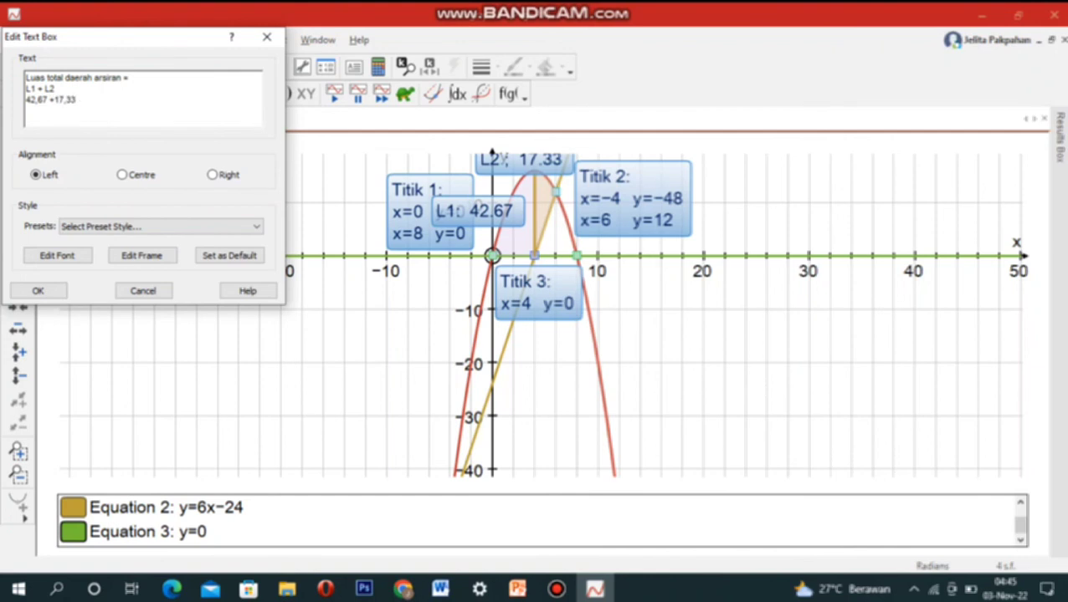
text(=60)
click(38, 290)
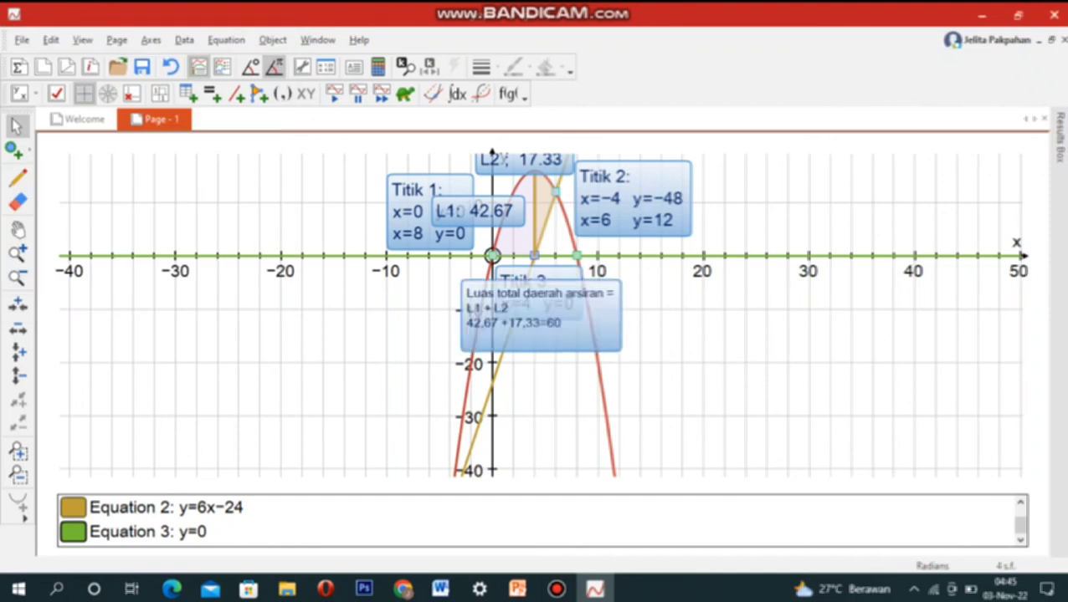
drag(619, 350, 862, 372)
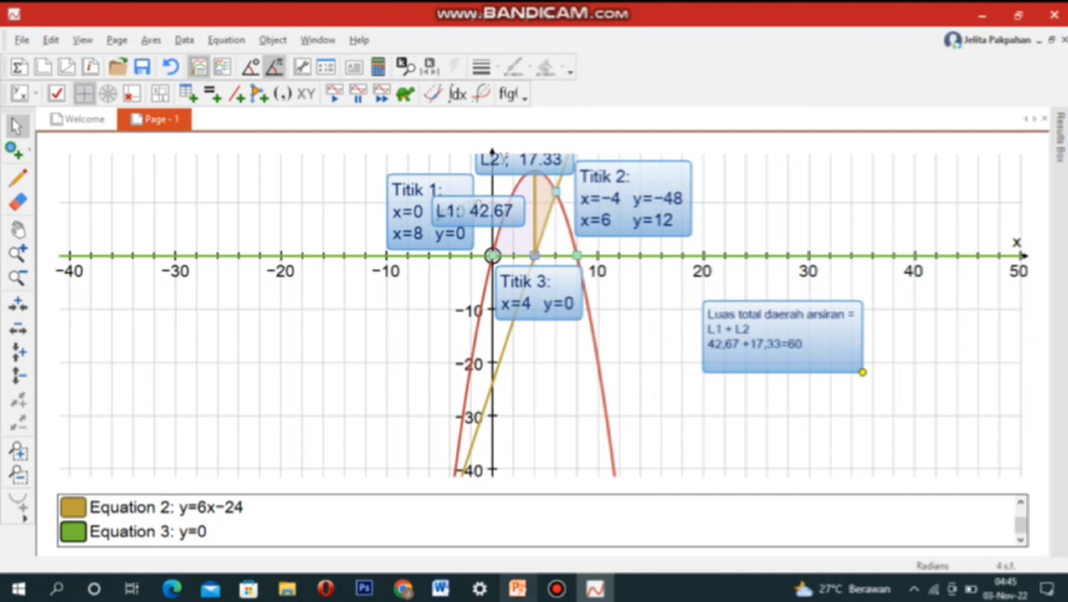
mouse_move(557, 589)
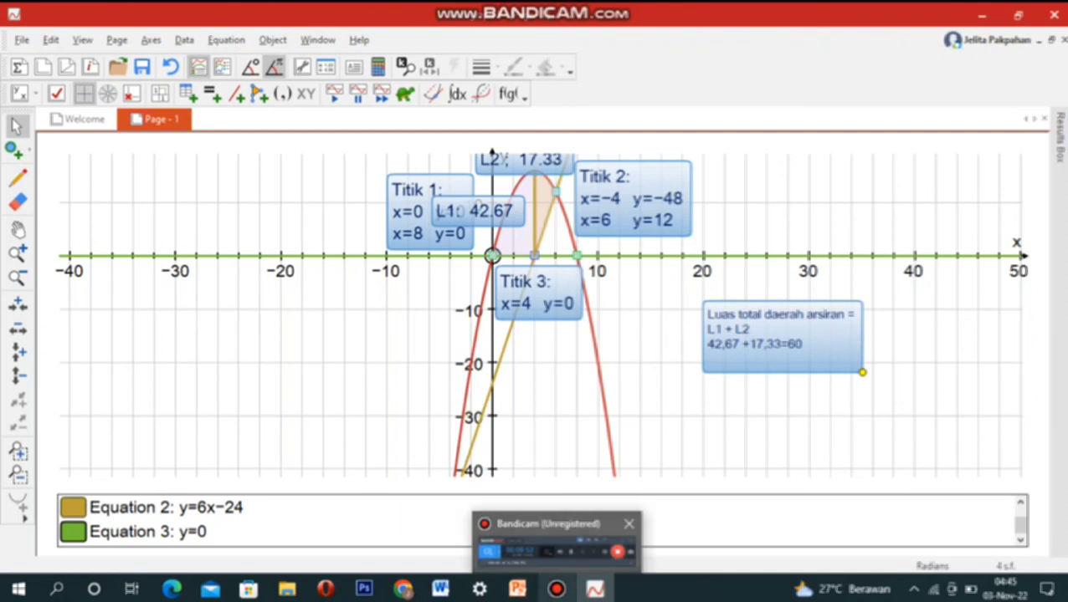
click(557, 548)
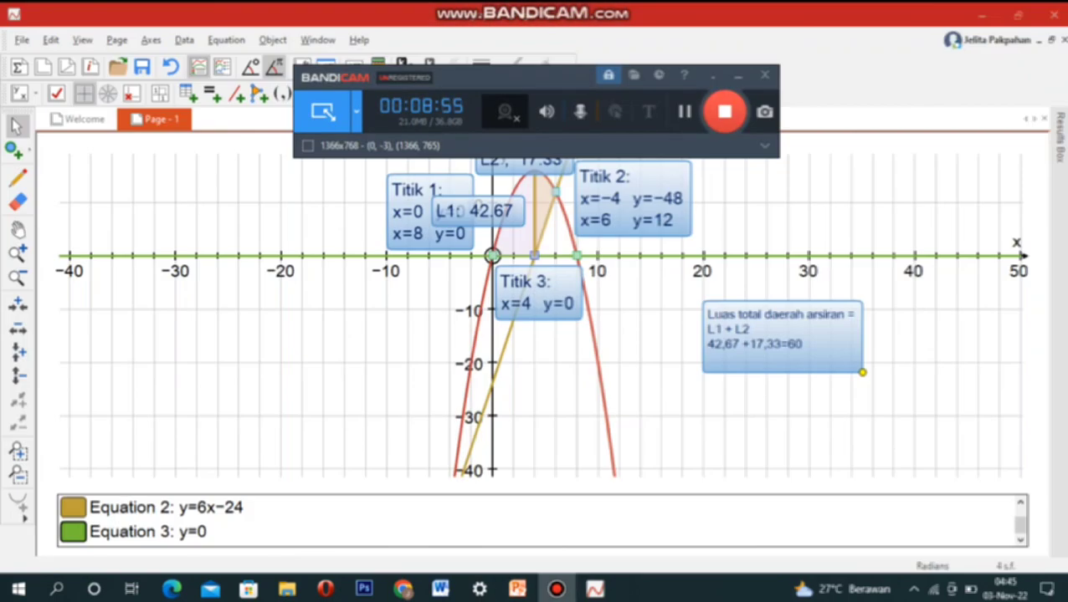